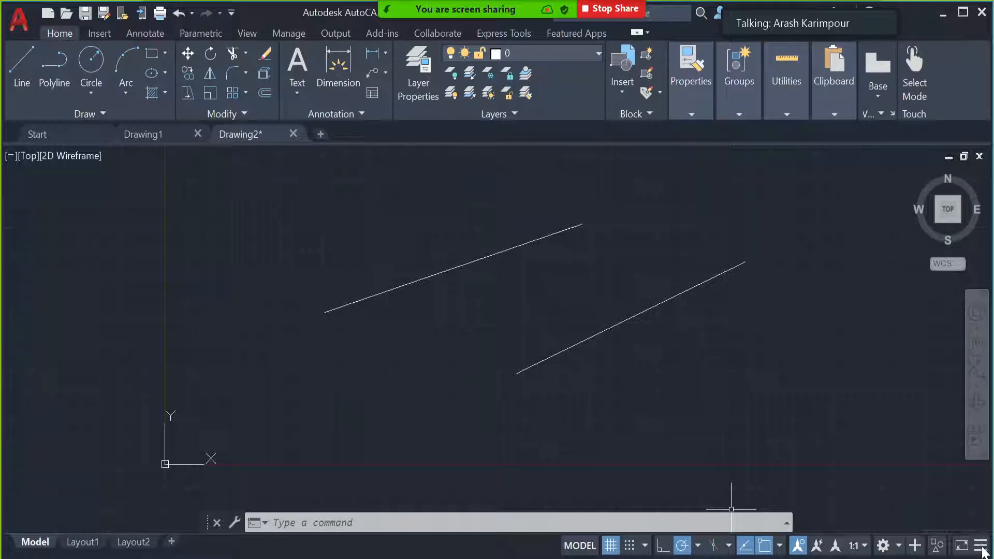
Step: Examine which drafting aids are enabled in the status bar customization list
{"action": "left_click", "coordinate": [980, 545]}
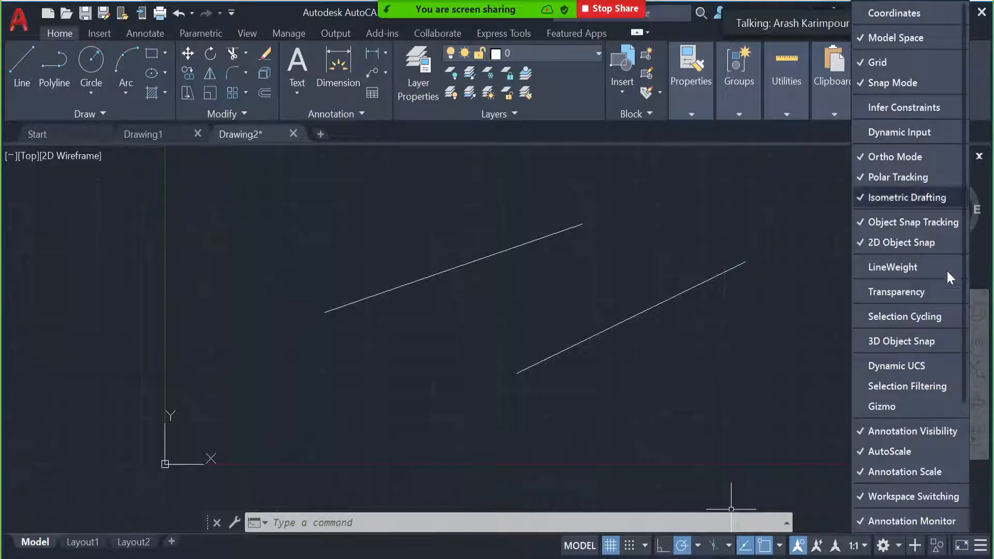
{"action": "left_click", "coordinate": [983, 529]}
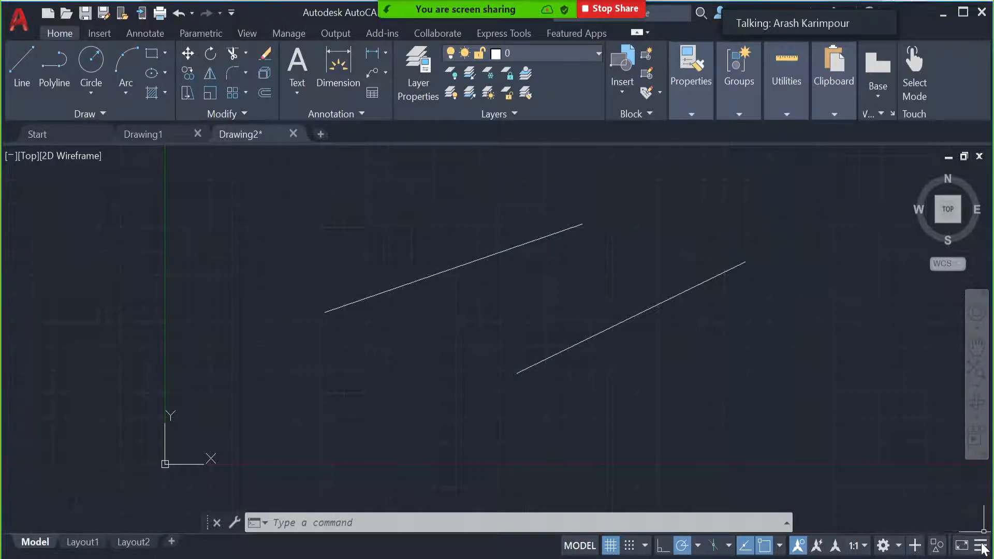
{"action": "left_click", "coordinate": [981, 545]}
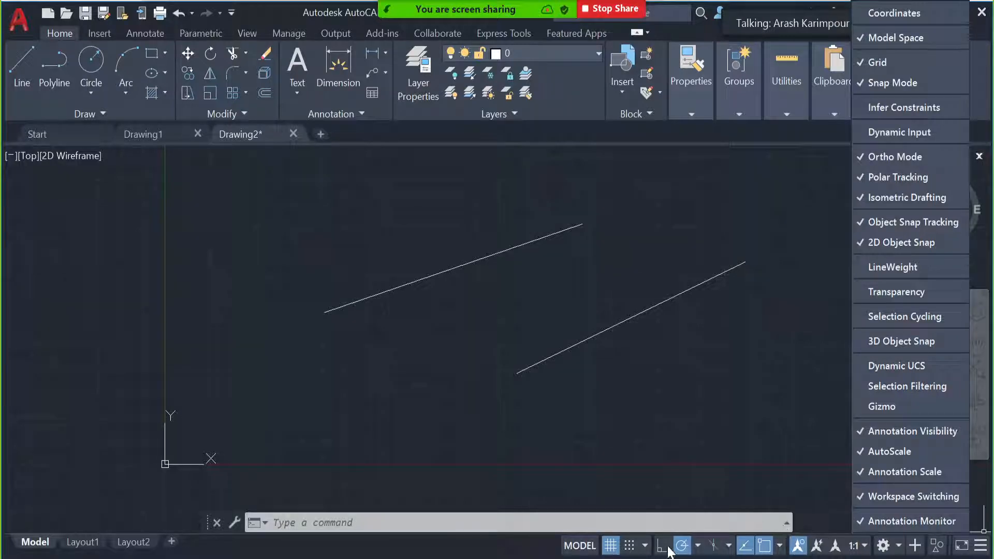
{"action": "left_click", "coordinate": [985, 551]}
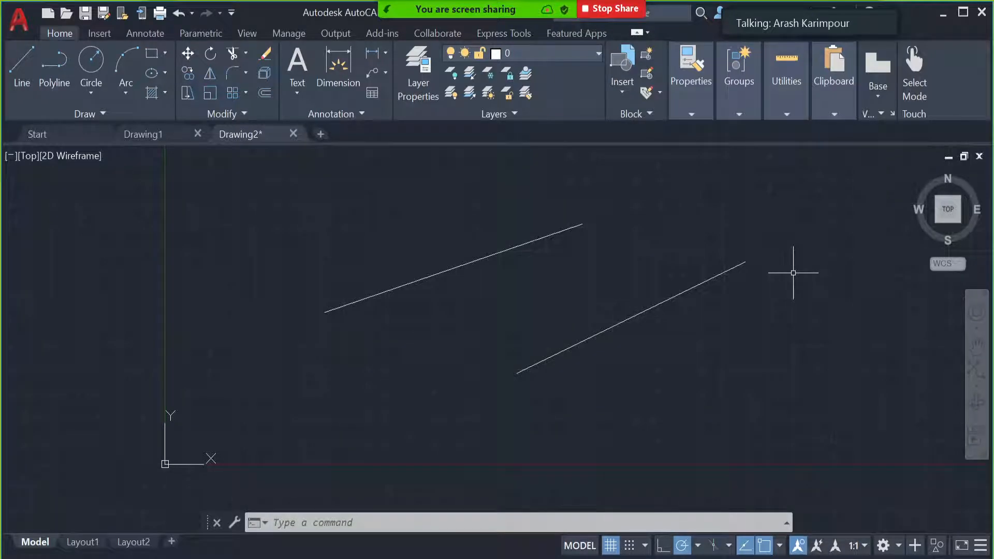
Step: Erase both lines from the drawing and turn polar tracking off
{"action": "key", "text": "ctrl+a"}
{"action": "key", "text": "Delete"}
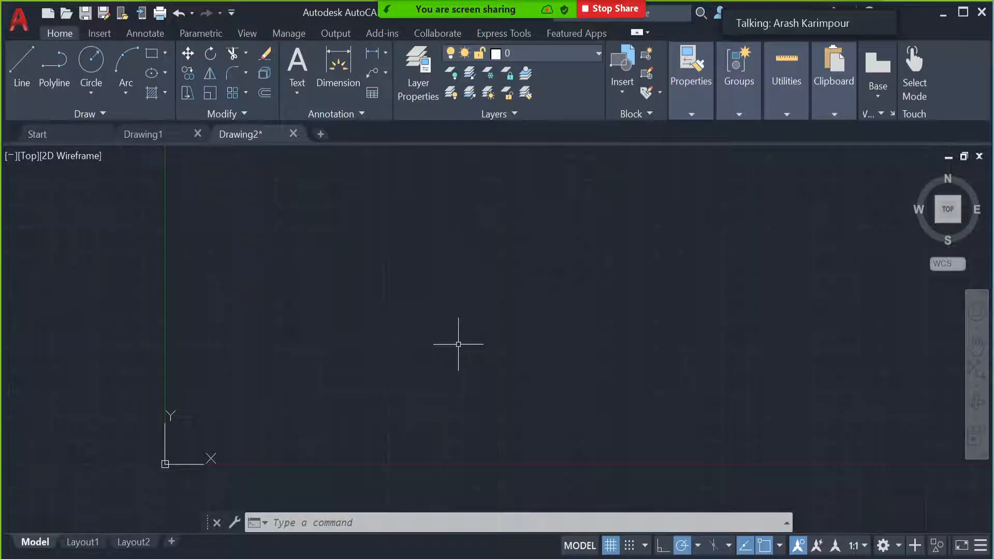
{"action": "left_click", "coordinate": [681, 546]}
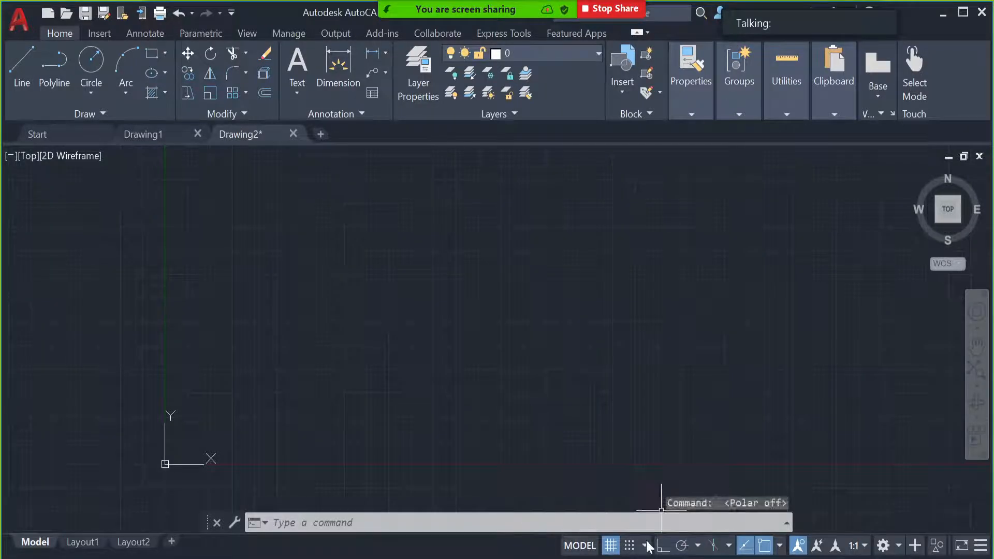
{"action": "left_click", "coordinate": [26, 62]}
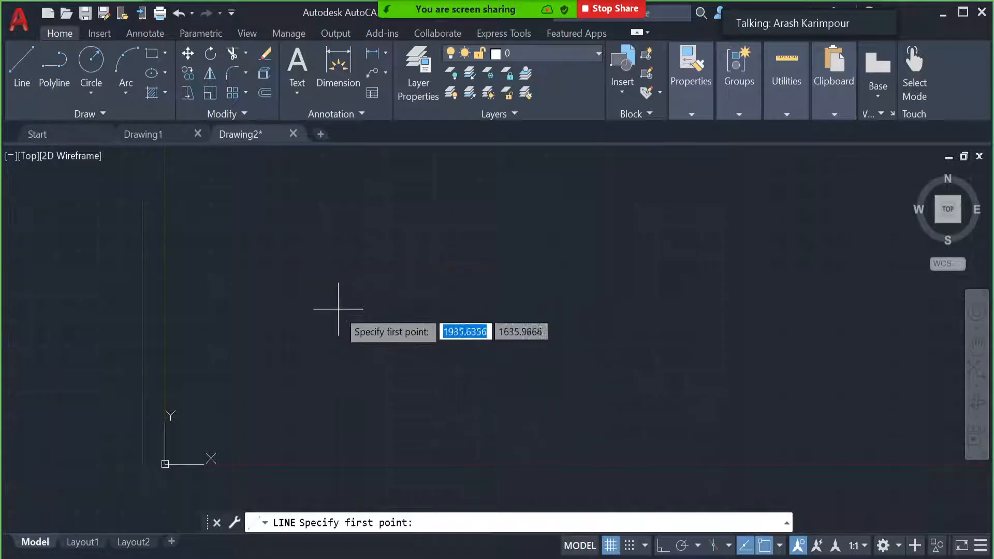
{"action": "key", "text": "Escape"}
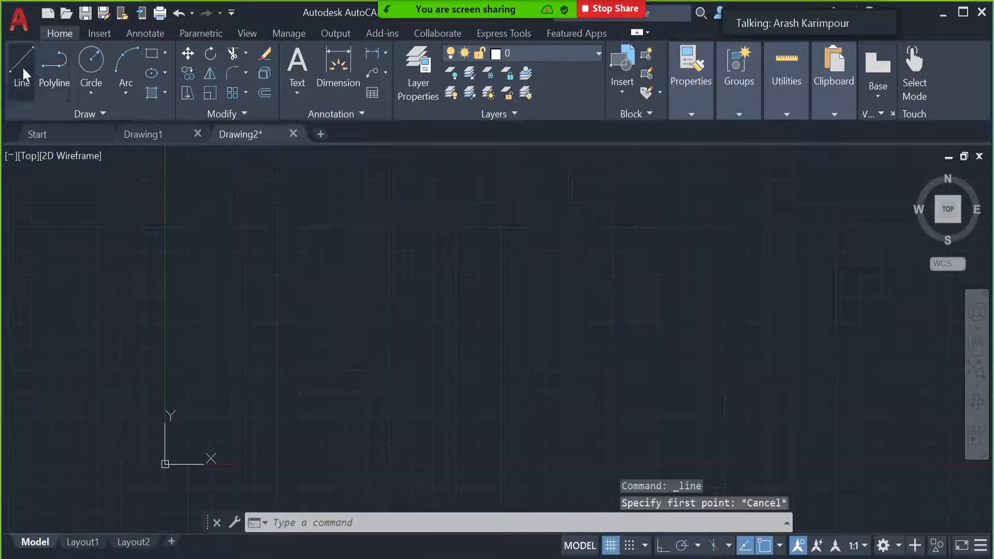
{"action": "left_click", "coordinate": [18, 67]}
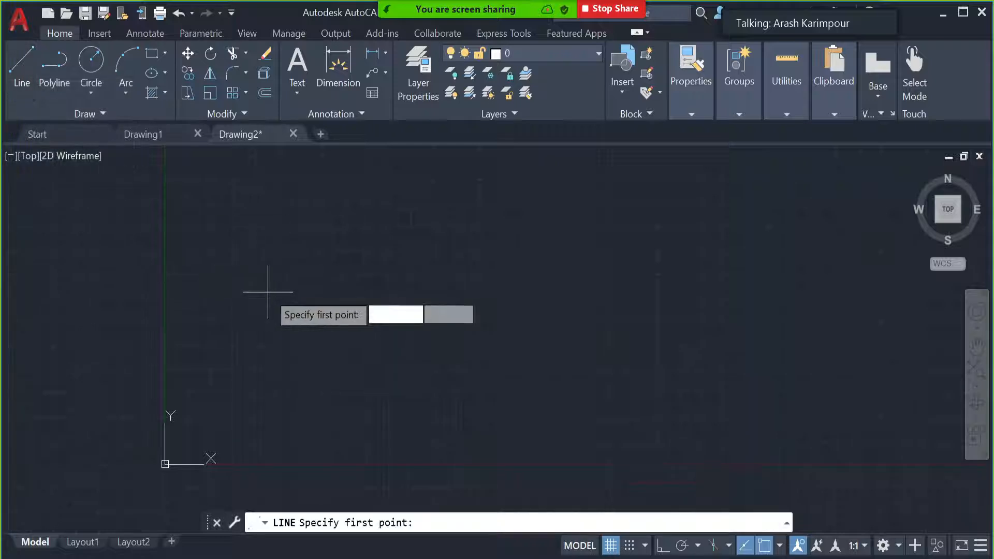
{"action": "left_click", "coordinate": [284, 290]}
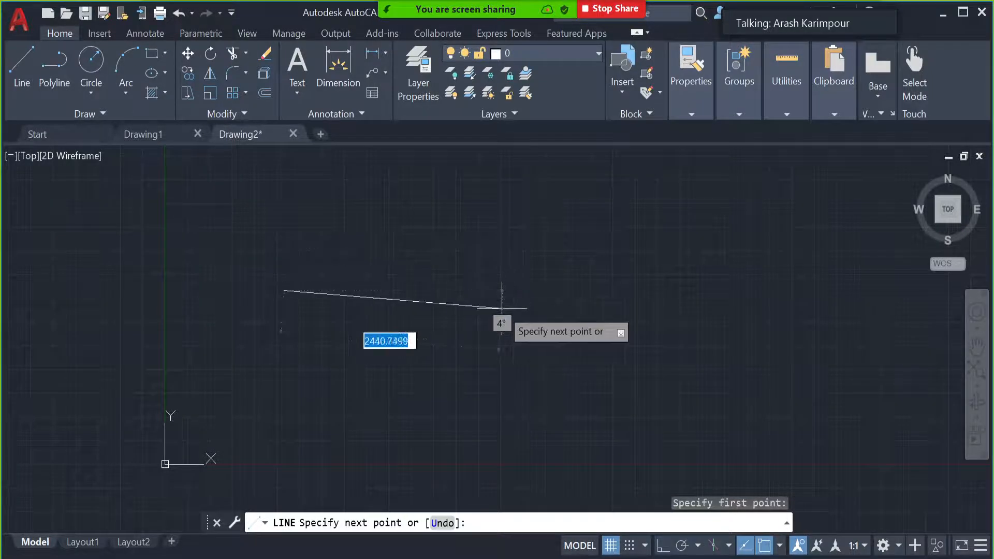
{"action": "key", "text": "Escape"}
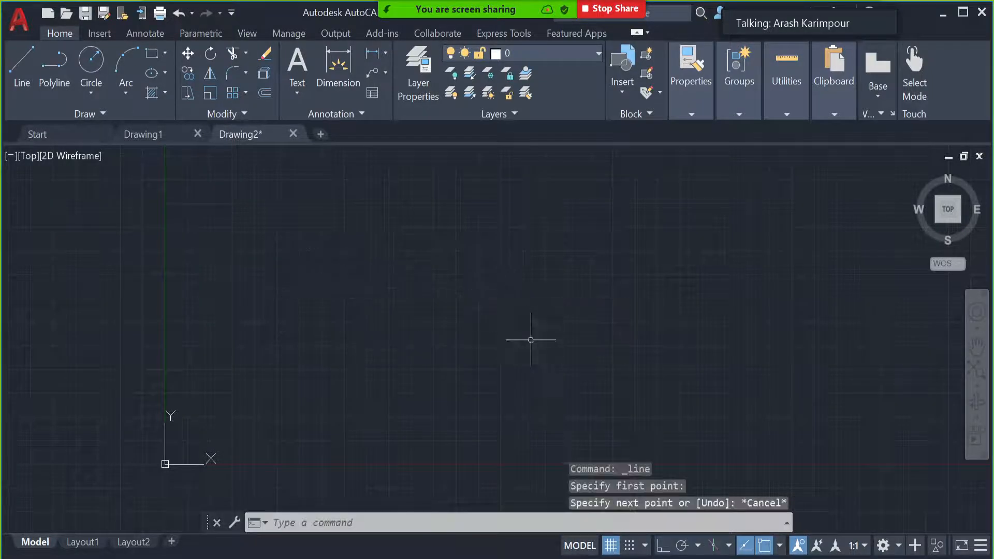
Step: Turn Ortho mode on and draw a single horizontal line across the middle of the drawing area
{"action": "left_click", "coordinate": [663, 550]}
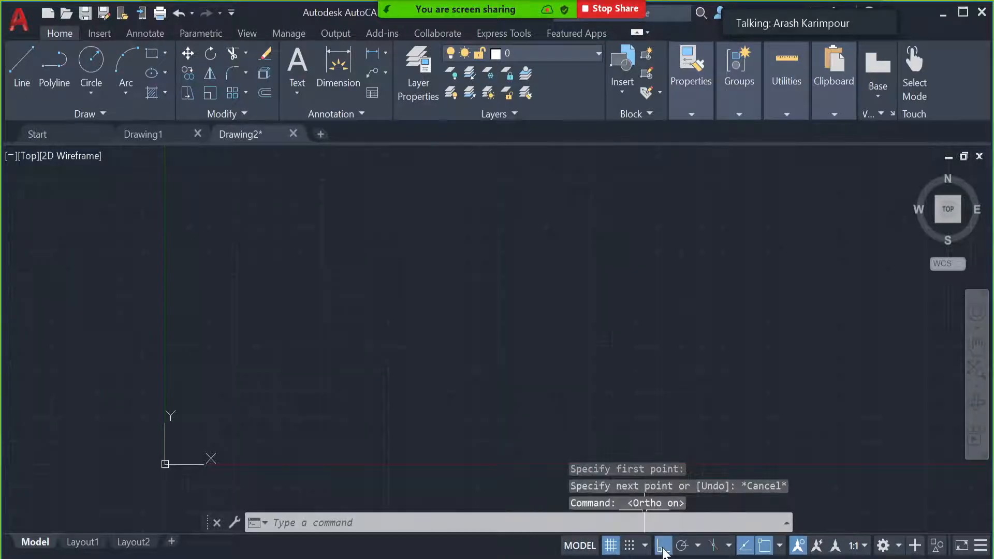
{"action": "left_click", "coordinate": [23, 66]}
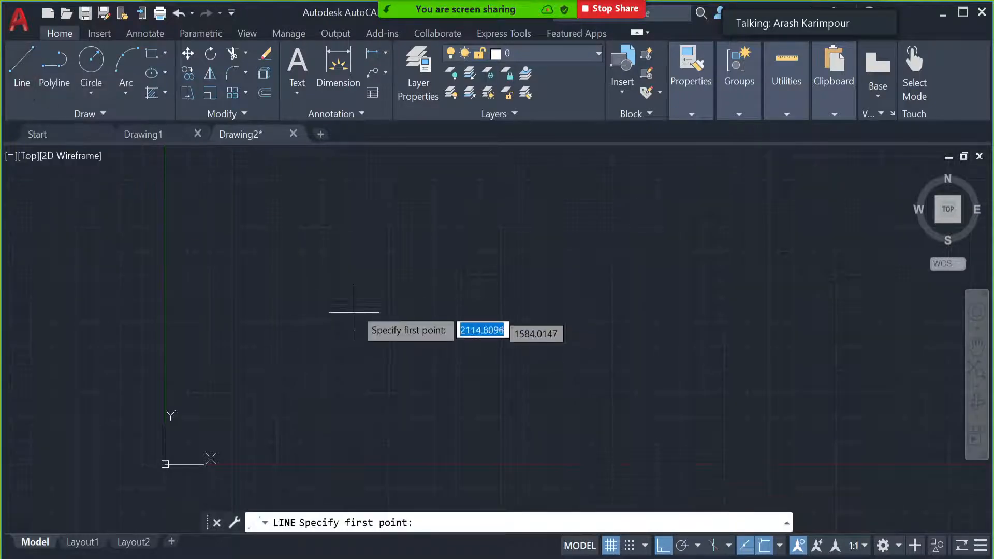
{"action": "left_click", "coordinate": [372, 296]}
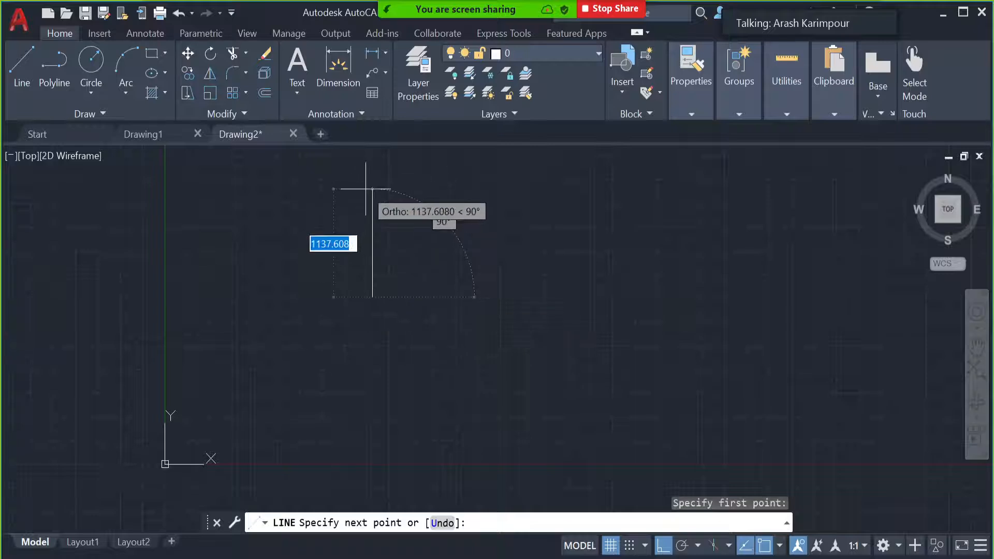
{"action": "left_click", "coordinate": [593, 309]}
{"action": "key", "text": "Escape"}
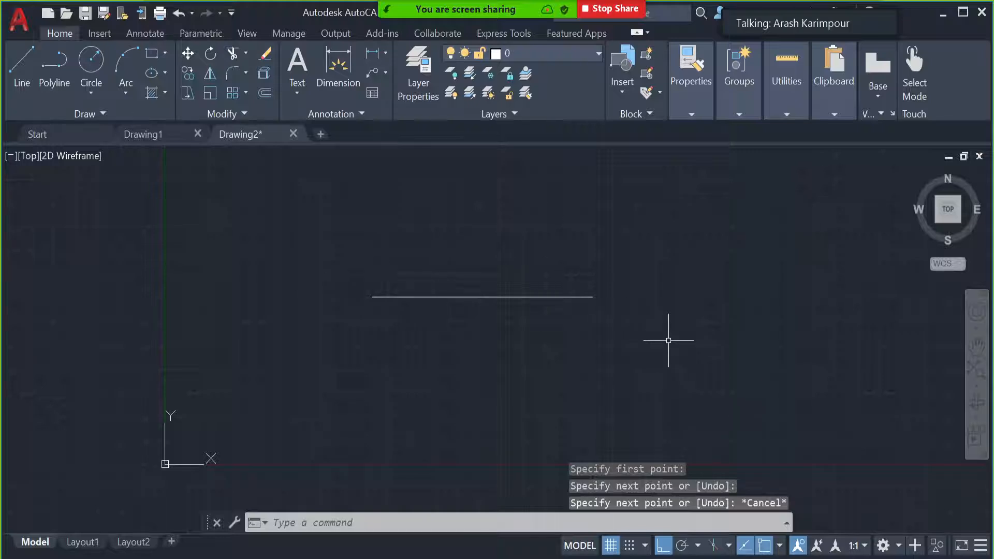
Step: Turn Ortho mode off and erase the horizontal line
{"action": "left_click", "coordinate": [661, 547]}
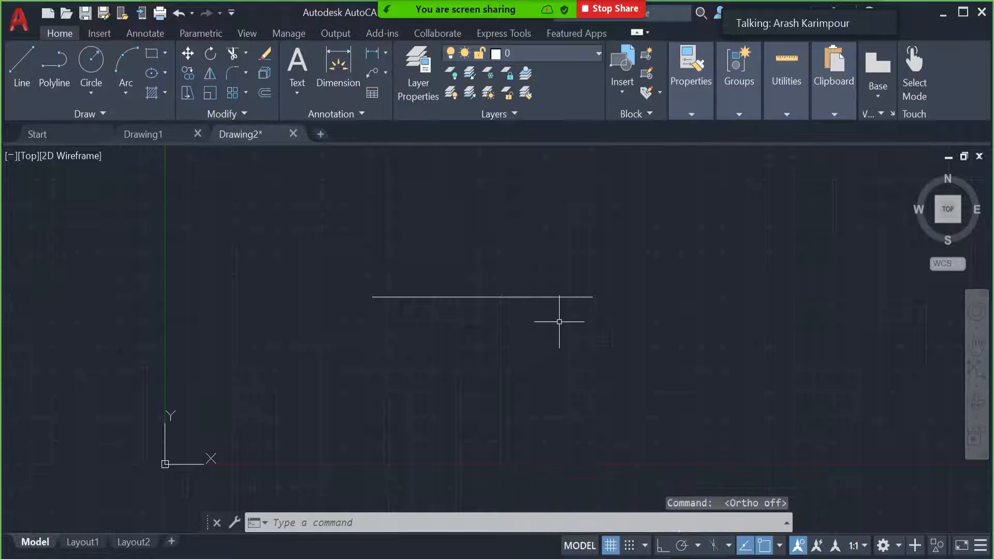
{"action": "key", "text": "ctrl+a"}
{"action": "key", "text": "Delete"}
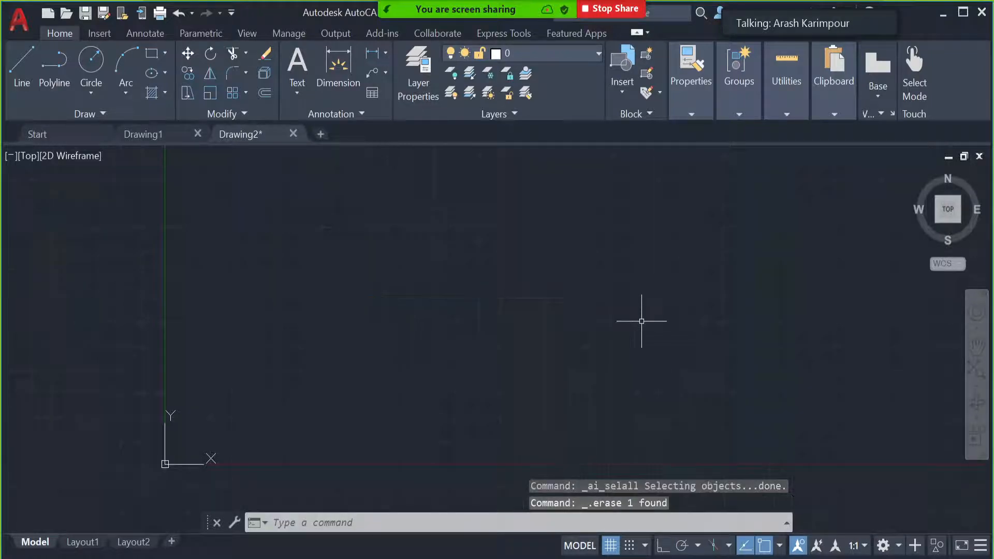
{"action": "left_click", "coordinate": [21, 72]}
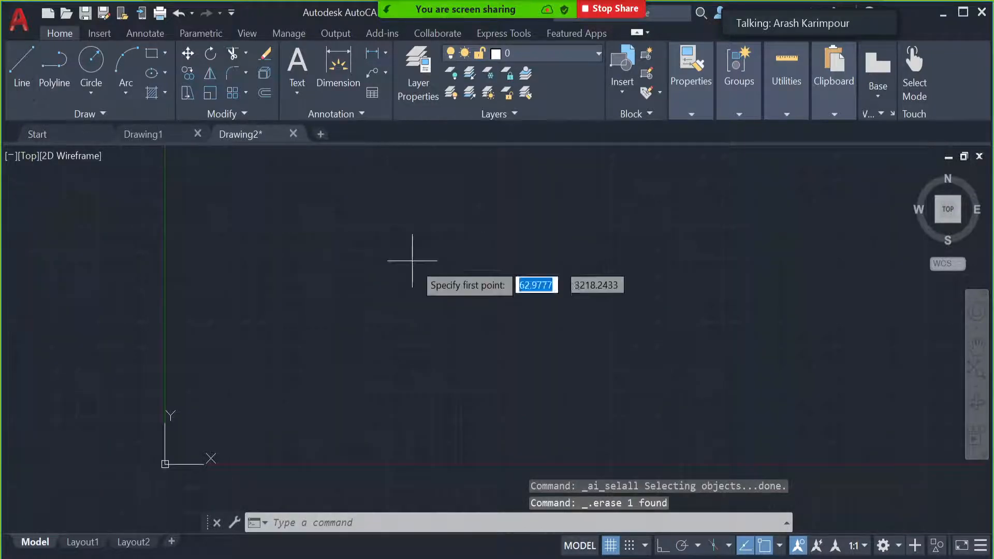
{"action": "left_click", "coordinate": [409, 318]}
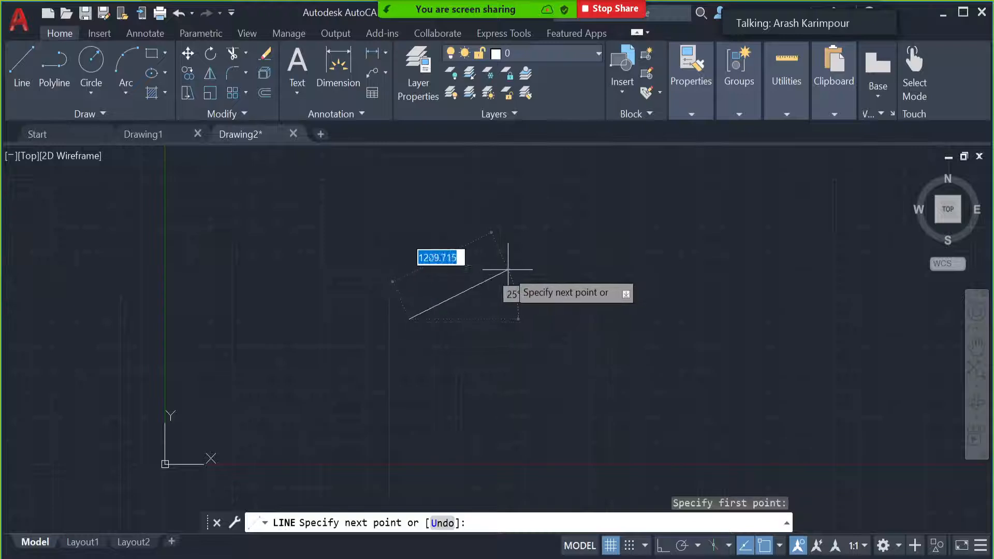
{"action": "key", "text": "Escape"}
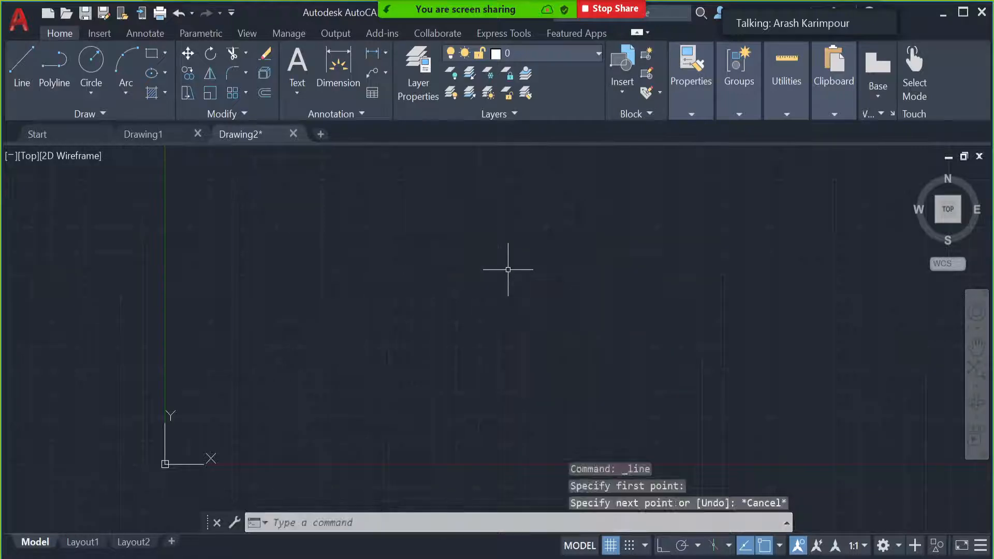
Step: Turn polar tracking on and preview a line from mid-drawing without placing its end point
{"action": "left_click", "coordinate": [682, 545]}
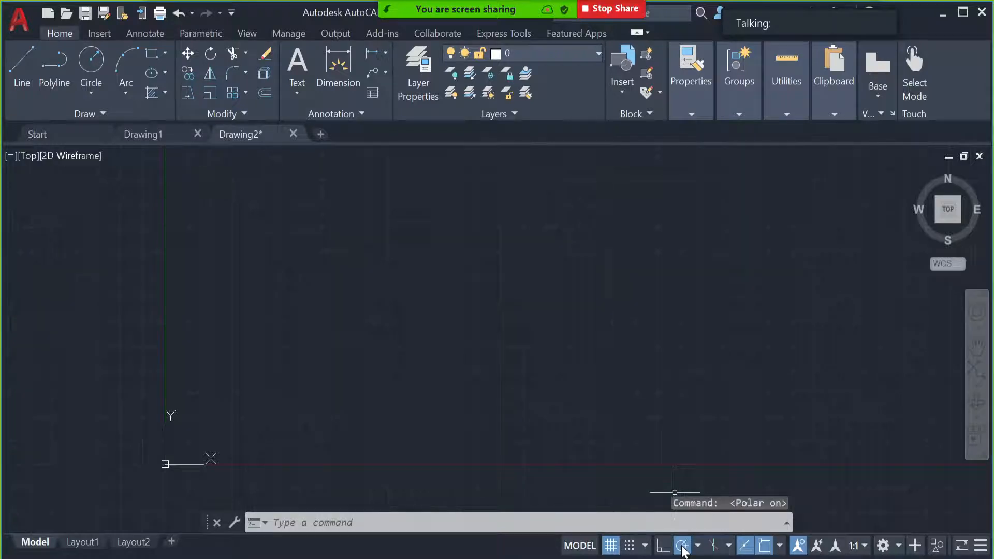
{"action": "left_click", "coordinate": [18, 68]}
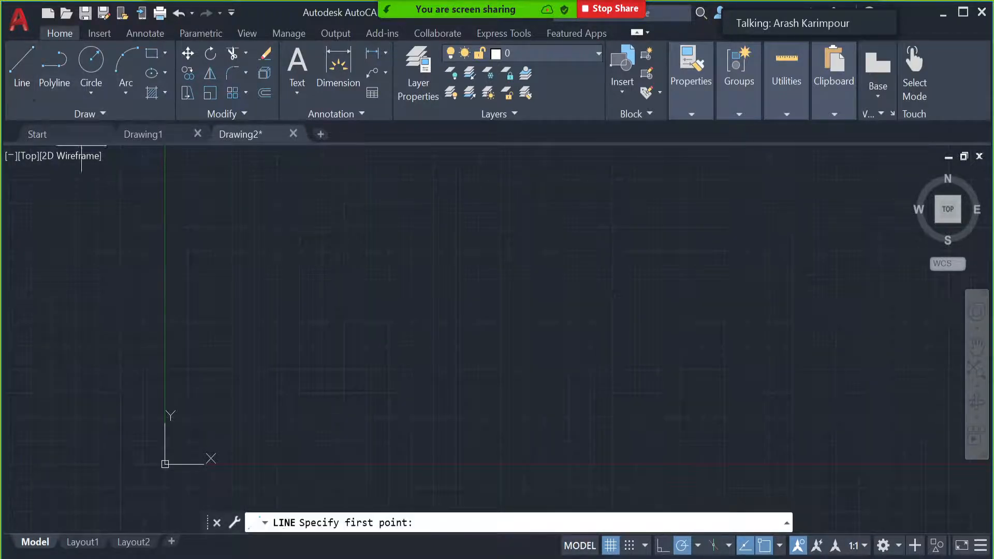
{"action": "left_click", "coordinate": [413, 302]}
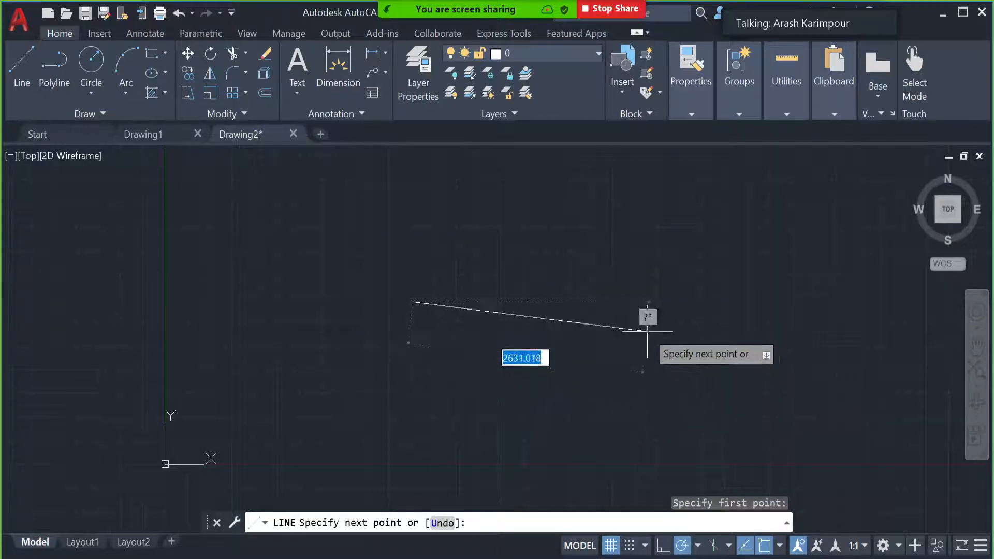
{"action": "key", "text": "Escape"}
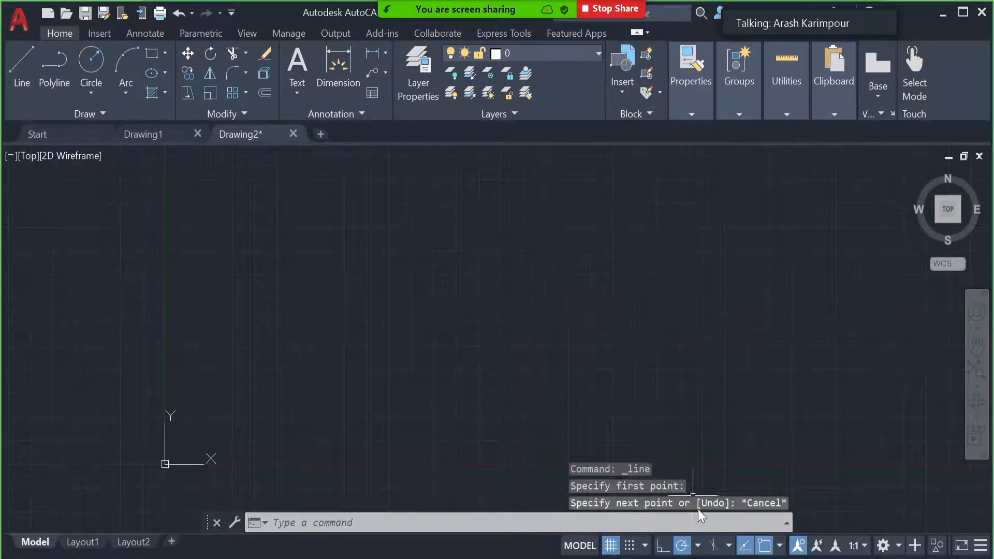
Step: Check the polar tracking angle presets and preview a line with the 90, 180, 270, 360 increments
{"action": "left_click", "coordinate": [698, 545]}
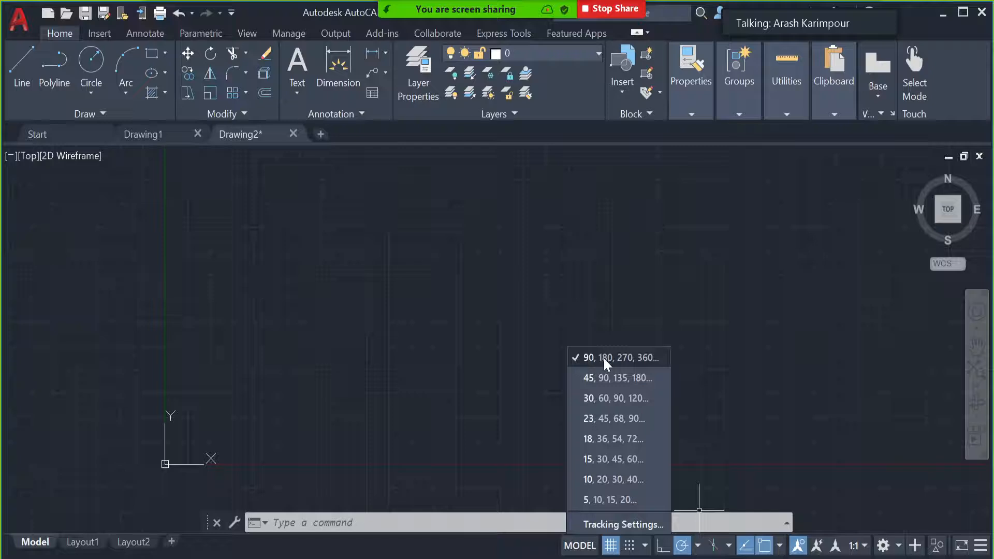
{"action": "left_click", "coordinate": [582, 272]}
{"action": "left_click", "coordinate": [20, 61]}
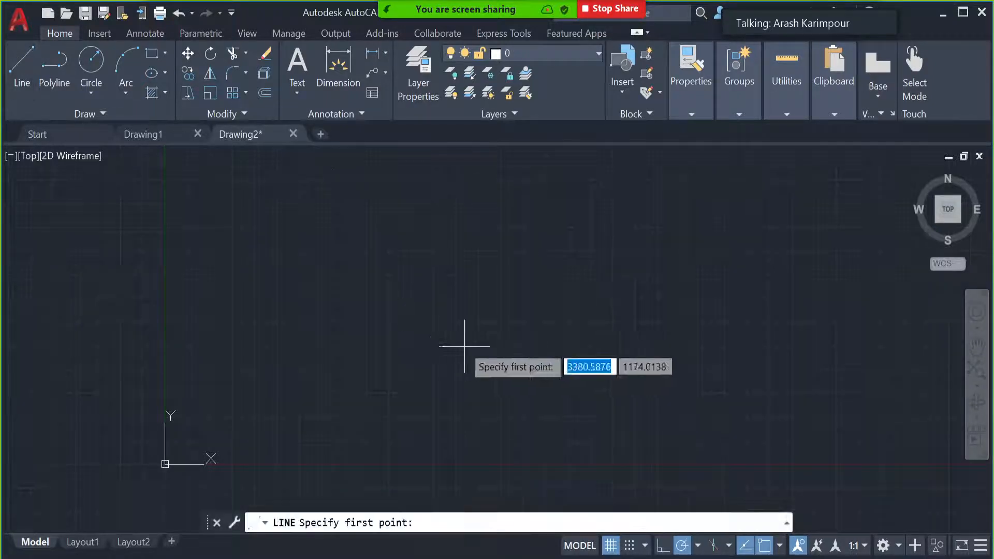
{"action": "left_click", "coordinate": [440, 295]}
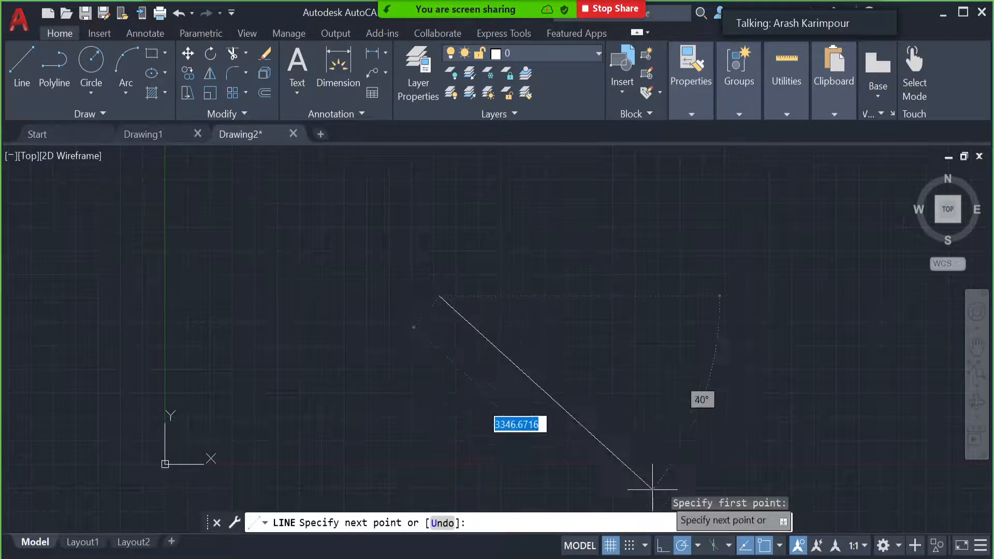
{"action": "key", "text": "Escape"}
Step: Set the polar tracking angles to 45, 90, 135, 180 and preview a line without placing its end point
{"action": "left_click", "coordinate": [698, 544]}
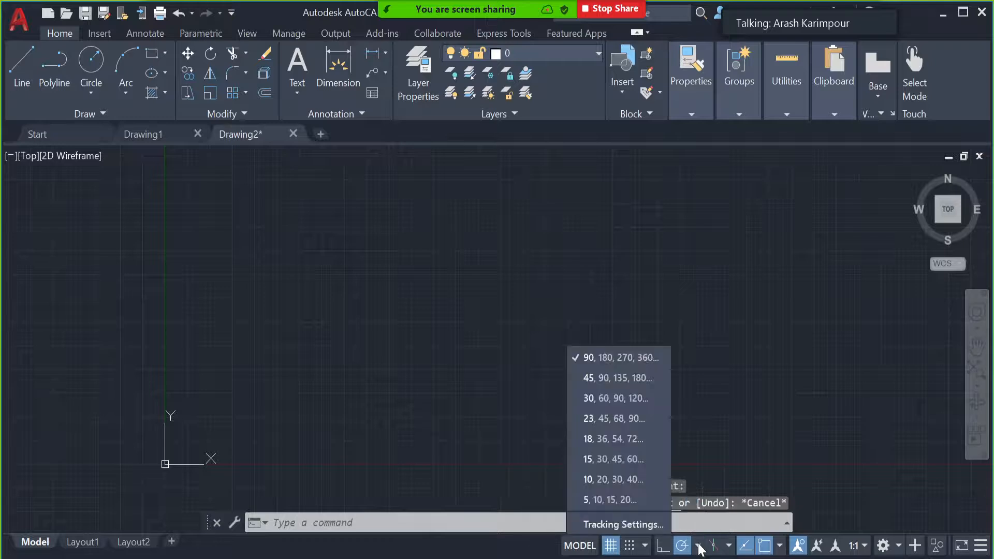
{"action": "left_click", "coordinate": [612, 380]}
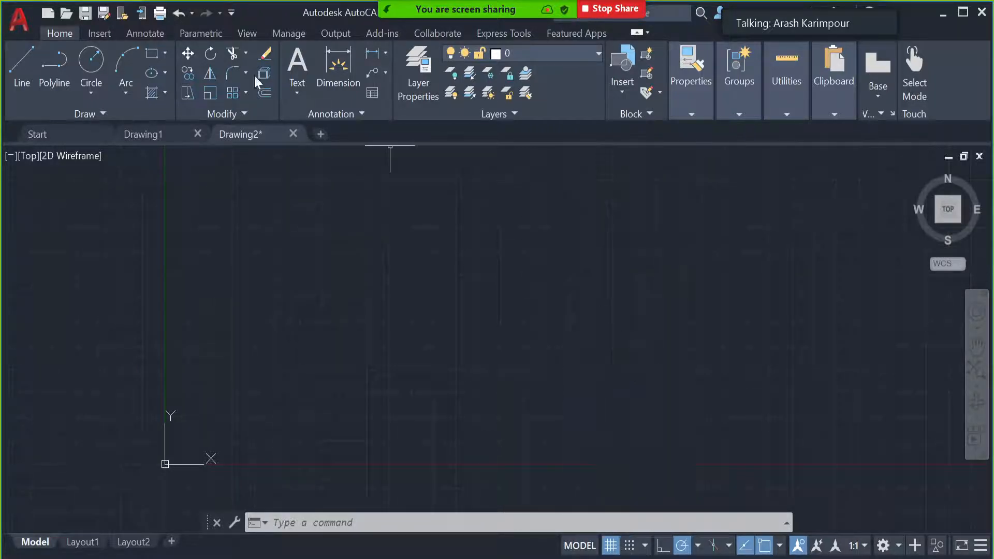
{"action": "left_click", "coordinate": [22, 64]}
{"action": "left_click", "coordinate": [495, 321]}
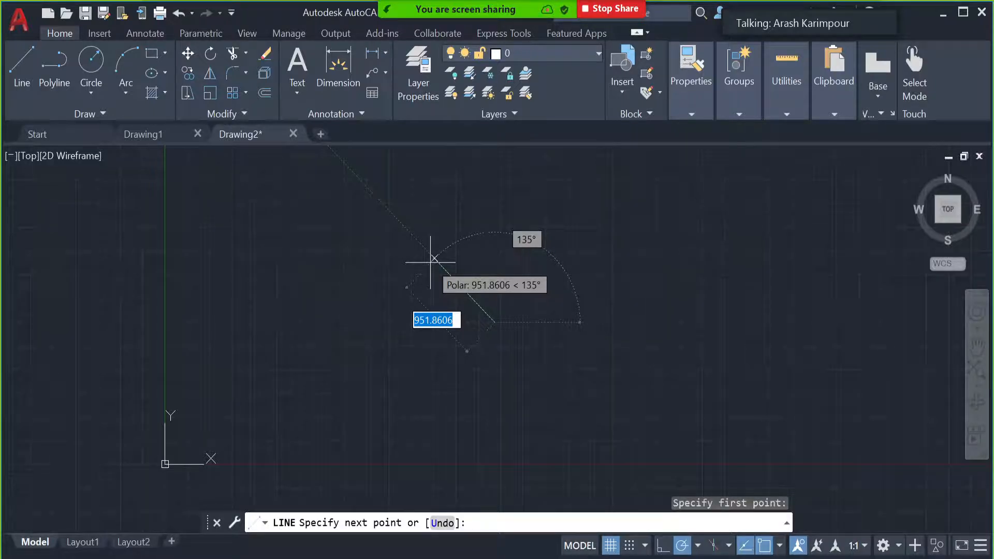
{"action": "key", "text": "Escape"}
Step: Set the polar tracking angles back to 90, 180, 270, 360 and check the selected preset
{"action": "left_click", "coordinate": [698, 545]}
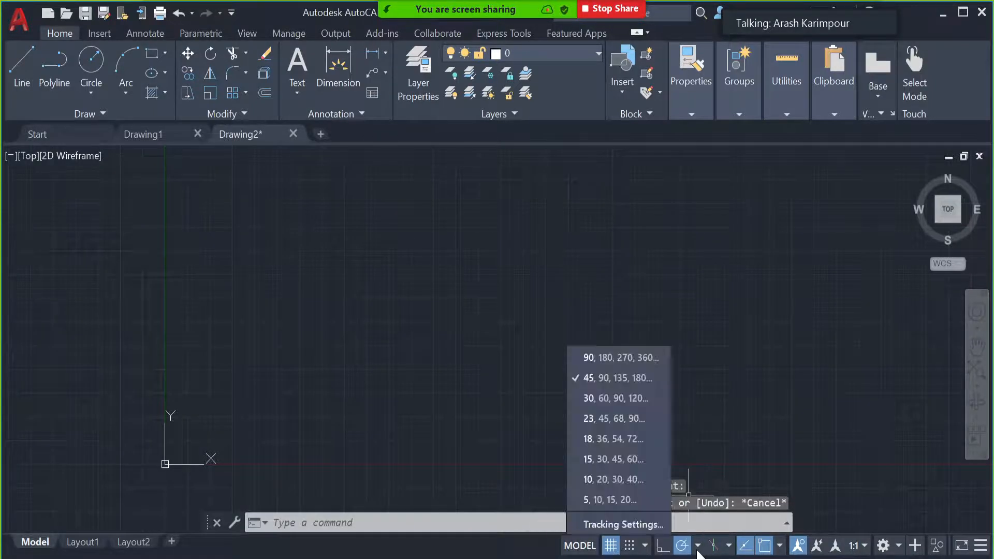
{"action": "left_click", "coordinate": [616, 356]}
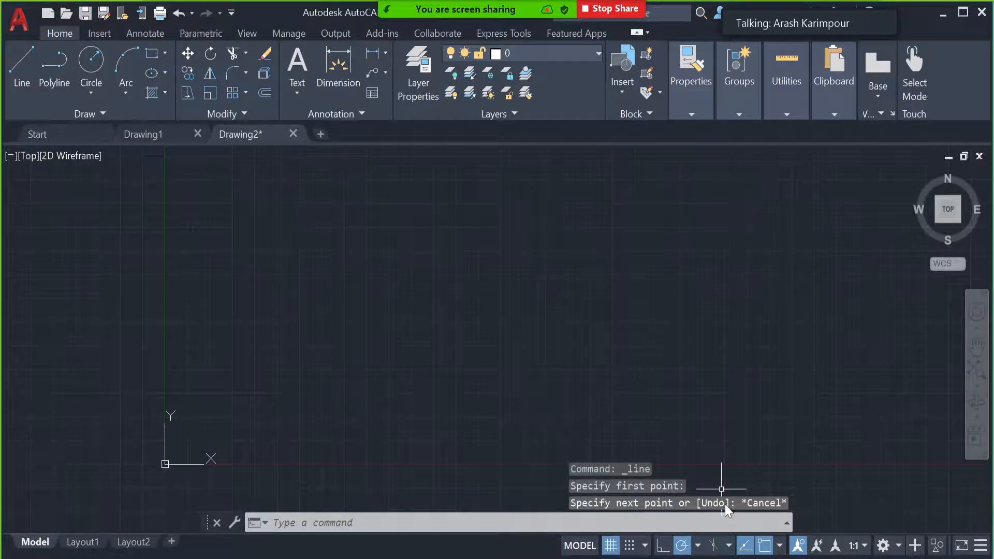
{"action": "left_click", "coordinate": [697, 546]}
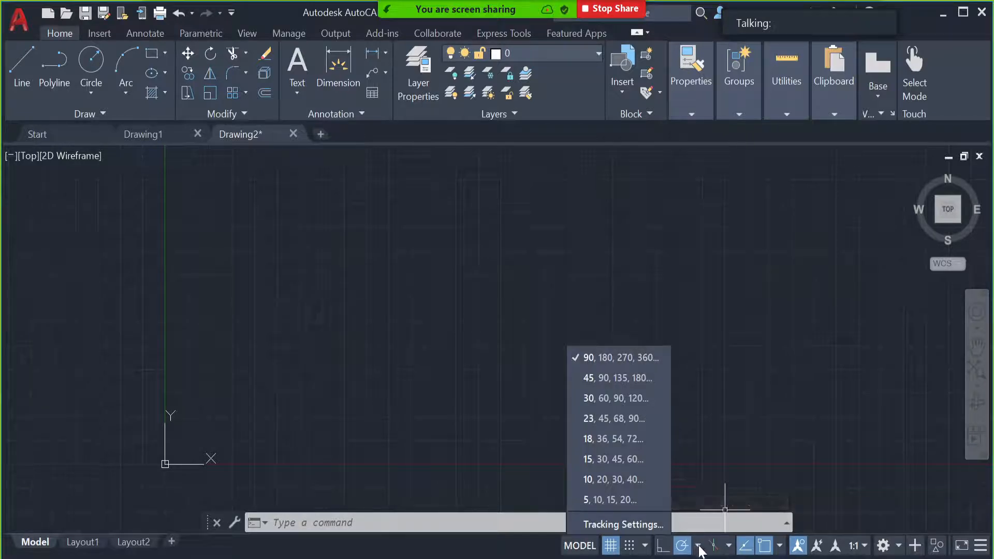
{"action": "left_click", "coordinate": [706, 328]}
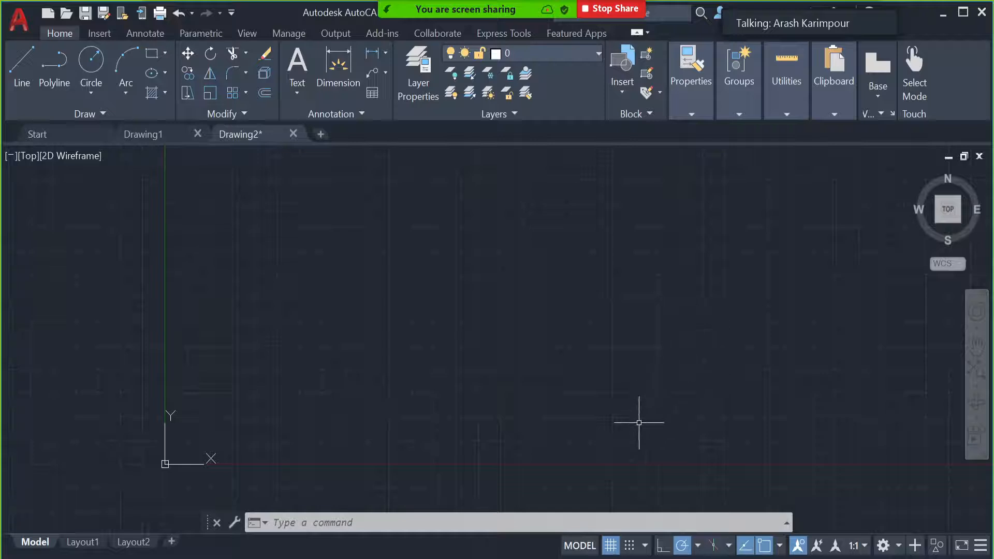
Step: Draw a single, slightly rising line from left to right above the X axis
{"action": "type", "text": "l"}
{"action": "key", "text": "Return"}
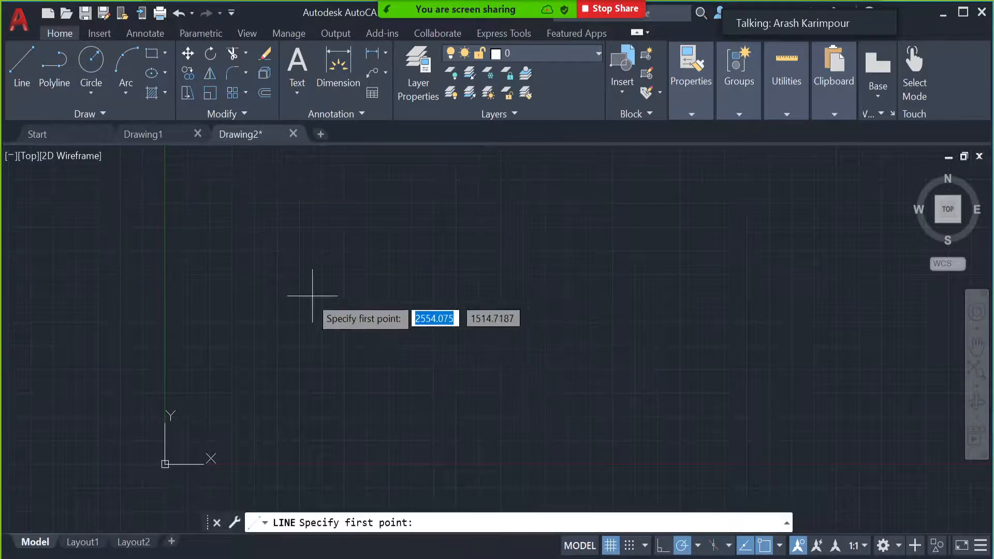
{"action": "left_click", "coordinate": [271, 290]}
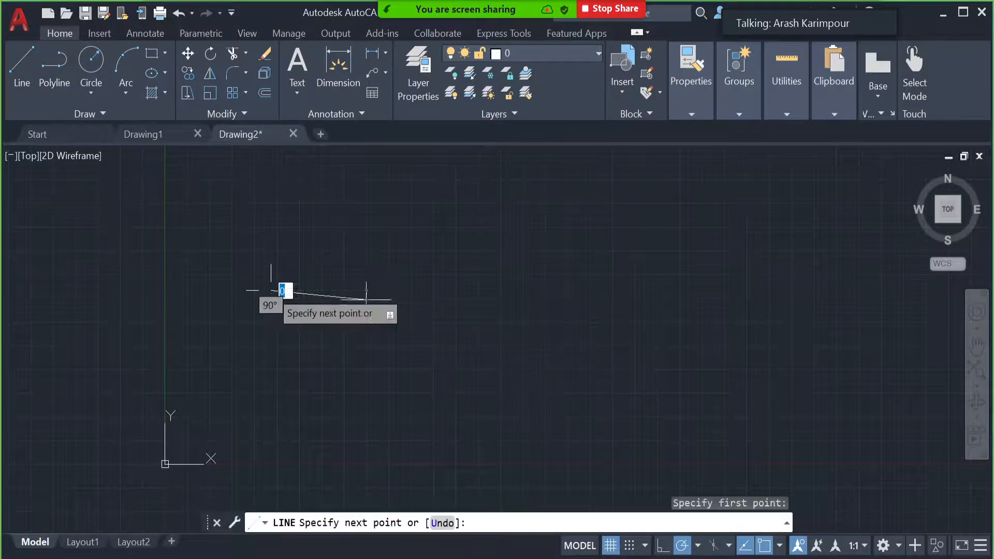
{"action": "left_click", "coordinate": [554, 270]}
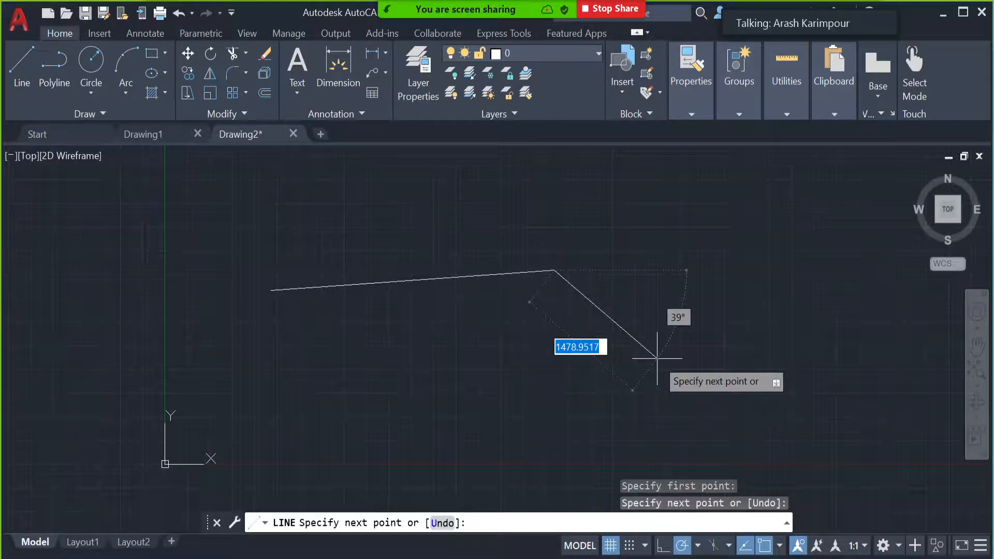
{"action": "key", "text": "Escape"}
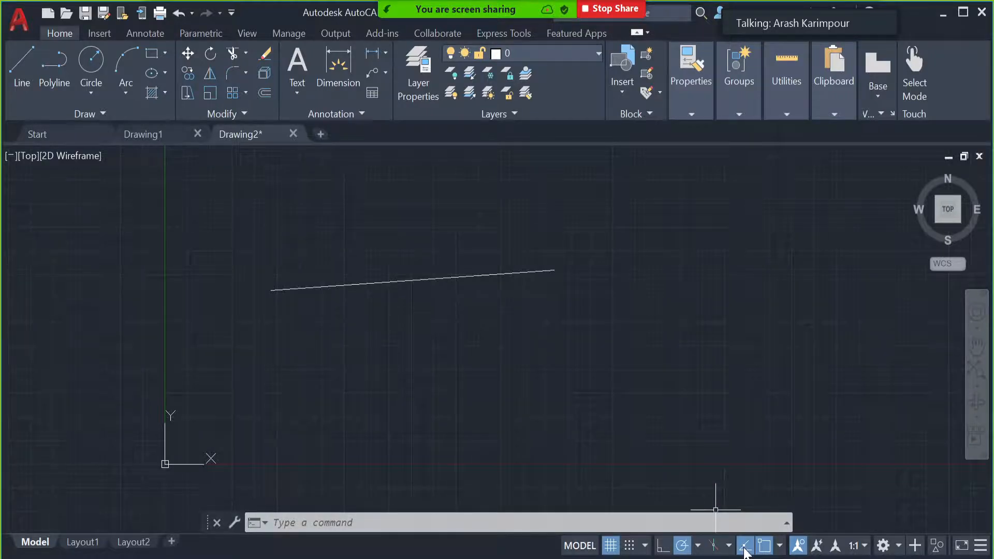
{"action": "key", "text": "space"}
{"action": "key", "text": "Escape"}
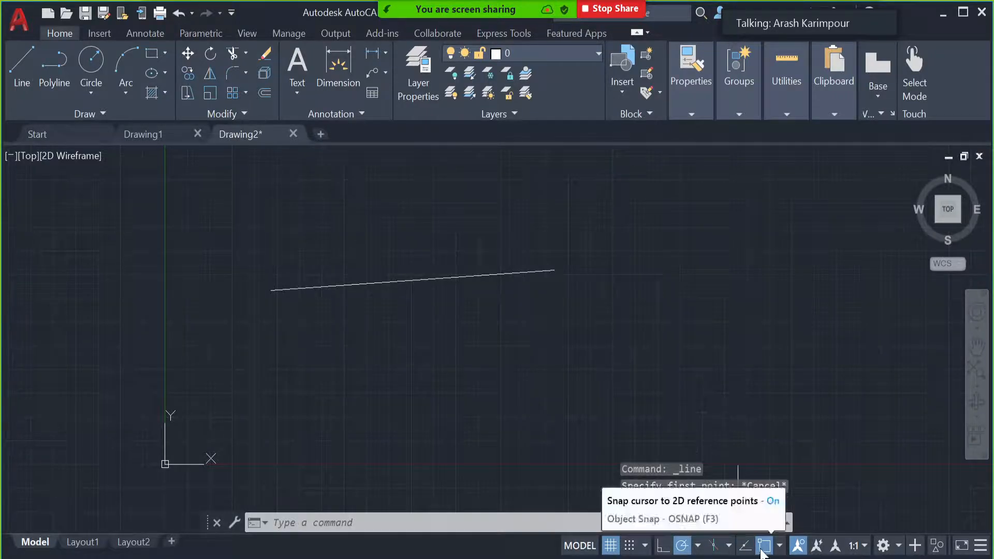
Step: Turn object snap off and try starting a line near the existing line's right endpoint
{"action": "left_click", "coordinate": [764, 545]}
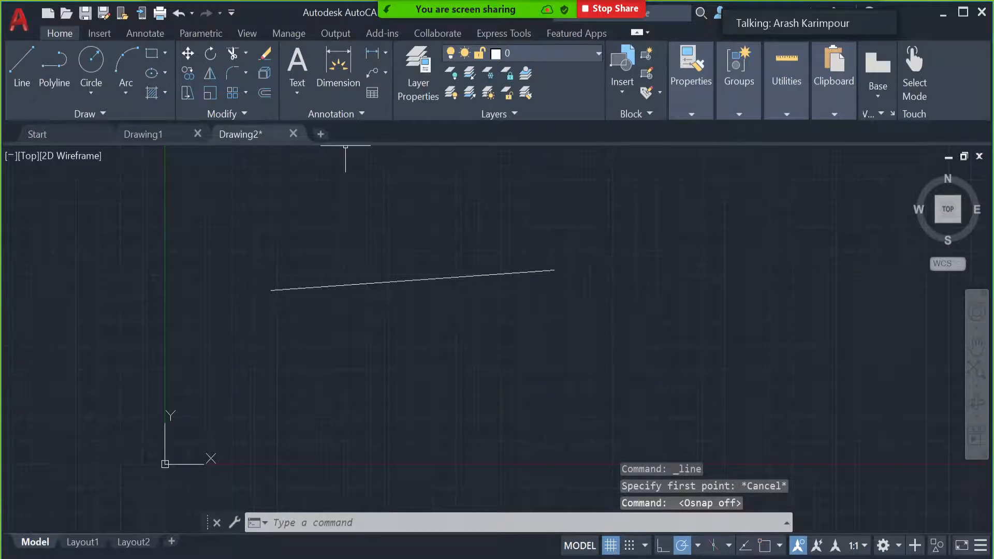
{"action": "left_click", "coordinate": [16, 58]}
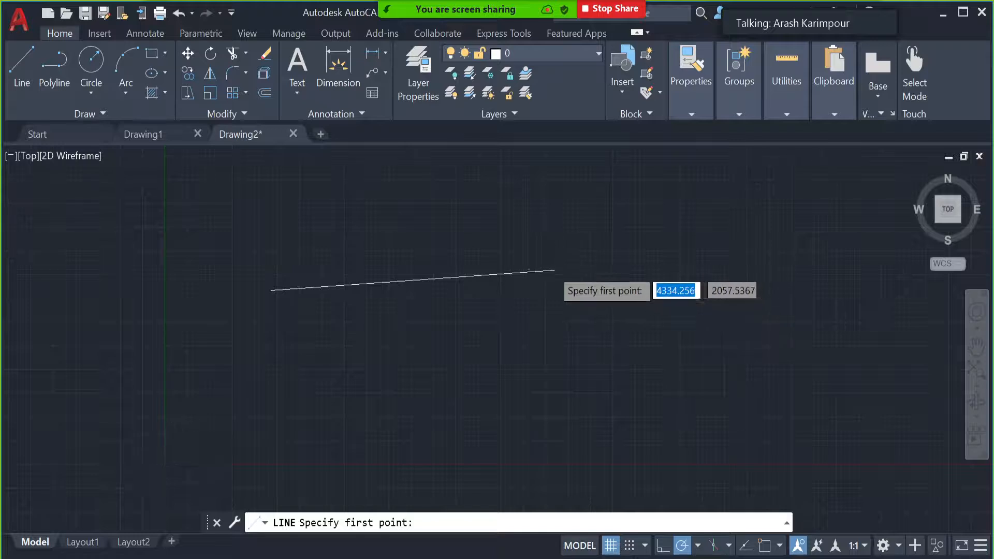
{"action": "scroll", "coordinate": [554, 269], "scroll_direction": "up", "scroll_amount": 2}
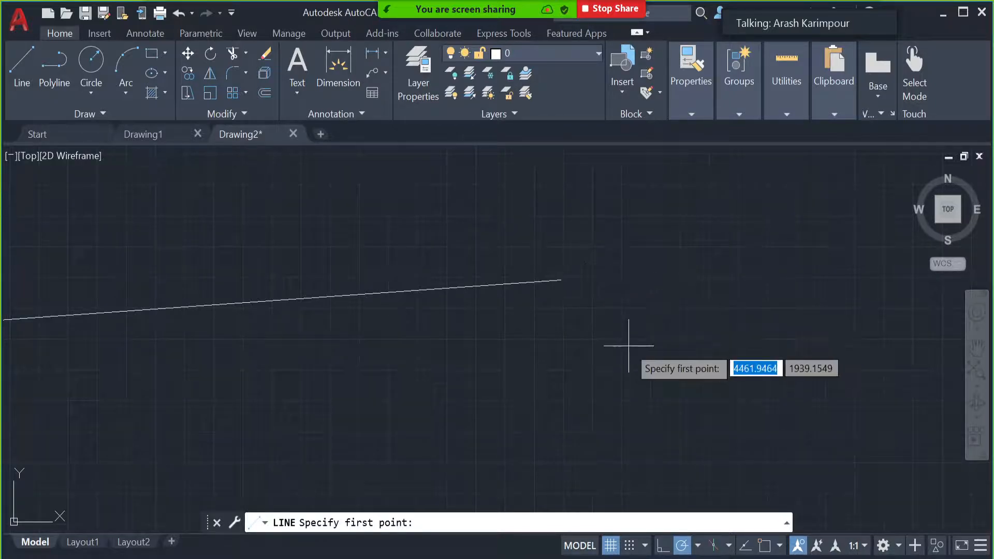
Step: Turn object snap on and preview lines from the existing line's right endpoint without placing their end points
{"action": "left_click", "coordinate": [764, 545]}
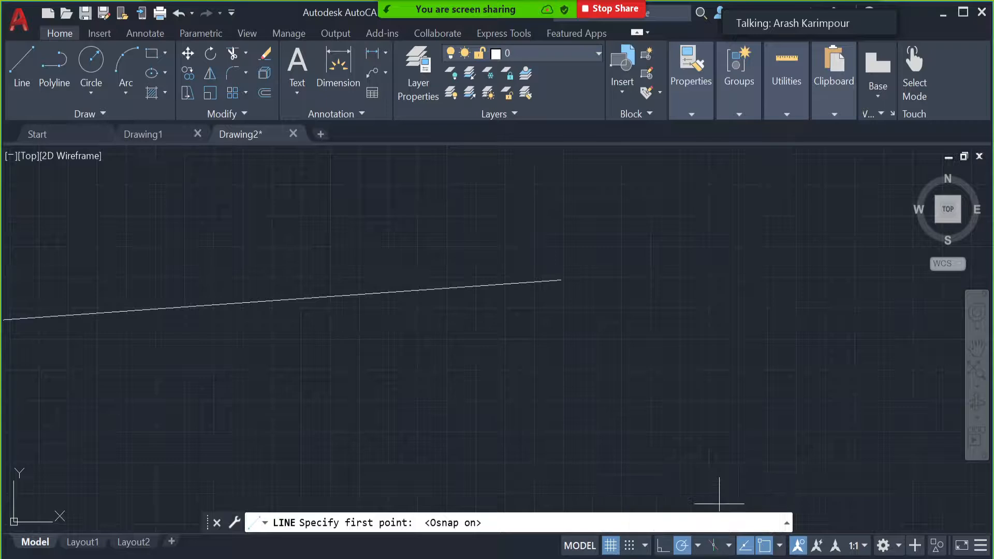
{"action": "left_click", "coordinate": [560, 280]}
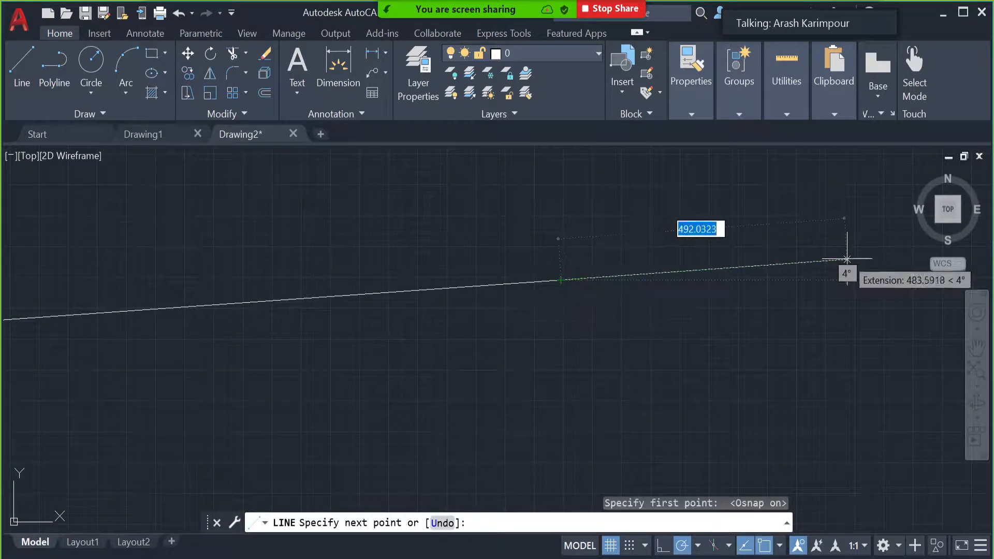
{"action": "key", "text": "Escape"}
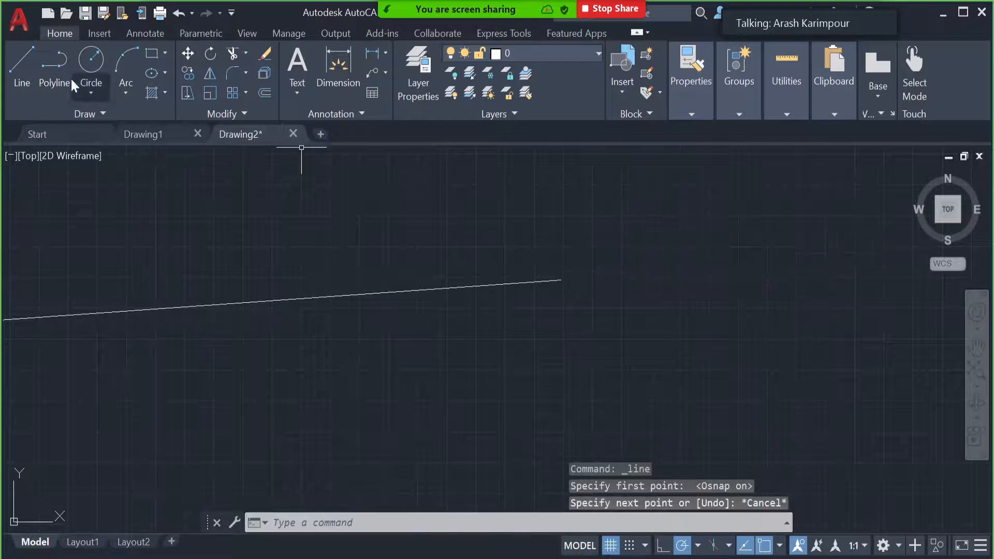
{"action": "left_click", "coordinate": [21, 60]}
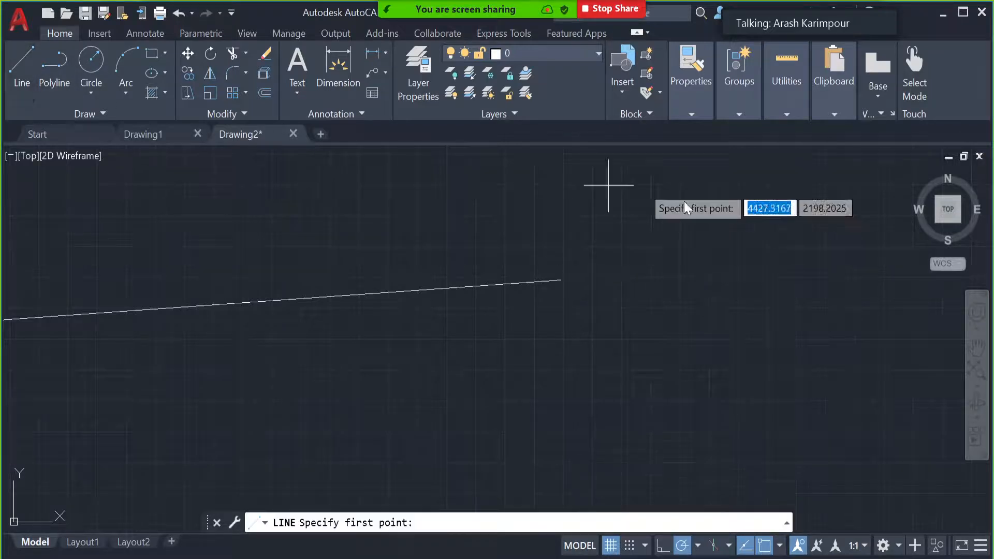
{"action": "left_click", "coordinate": [561, 280]}
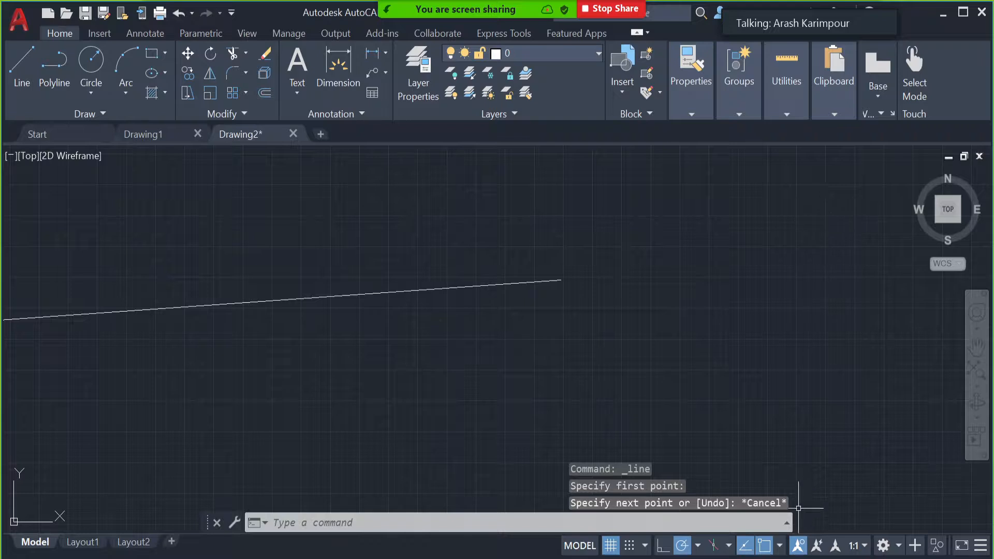
Step: Check the object snap modes and draw a line sloping down to the right from the existing line's right endpoint
{"action": "left_click", "coordinate": [780, 546]}
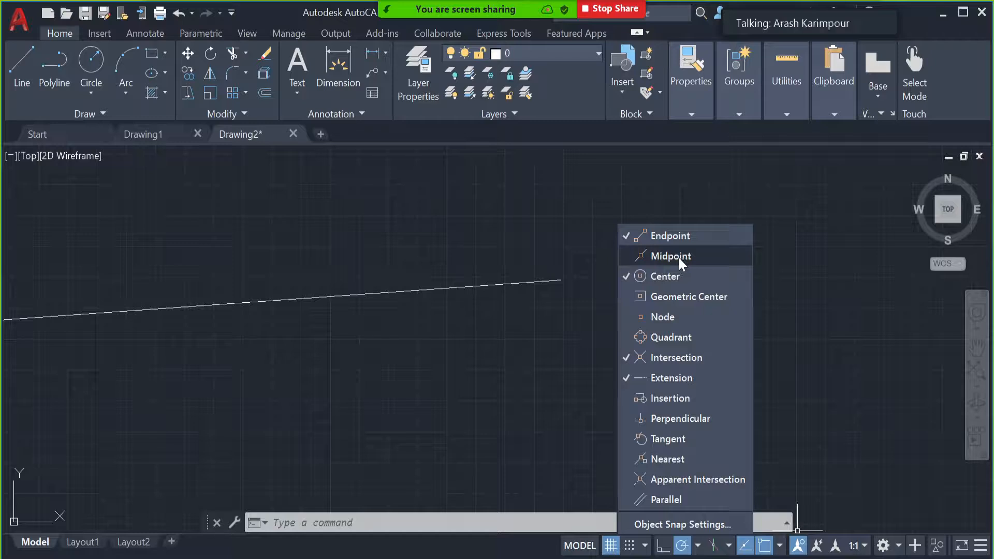
{"action": "left_click", "coordinate": [579, 361]}
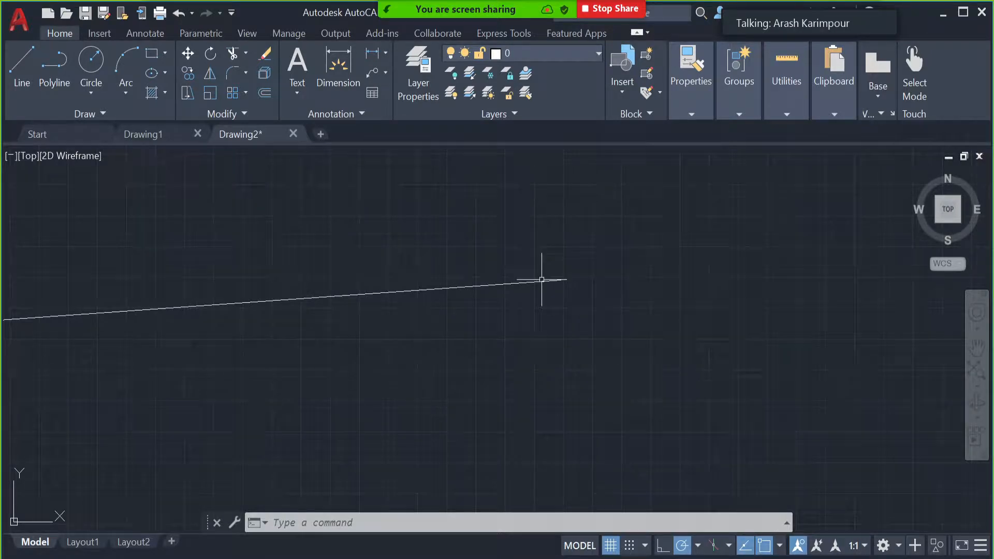
{"action": "left_click", "coordinate": [21, 65]}
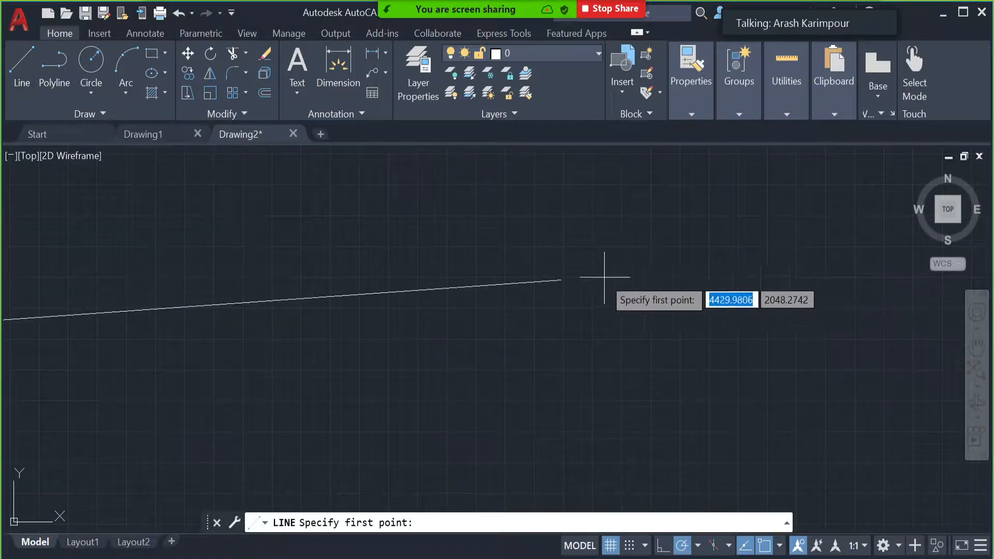
{"action": "left_click", "coordinate": [561, 280]}
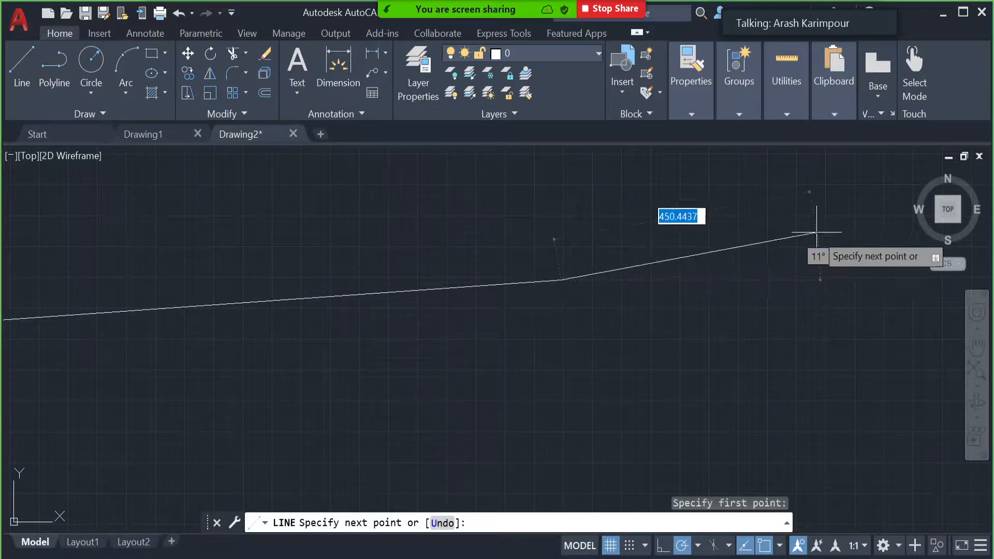
{"action": "left_click", "coordinate": [666, 417]}
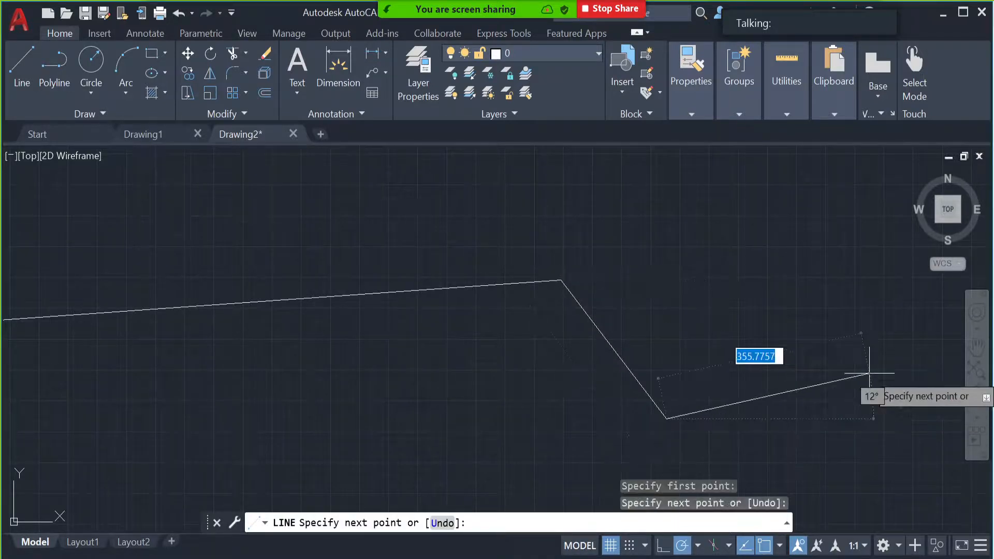
{"action": "key", "text": "Return"}
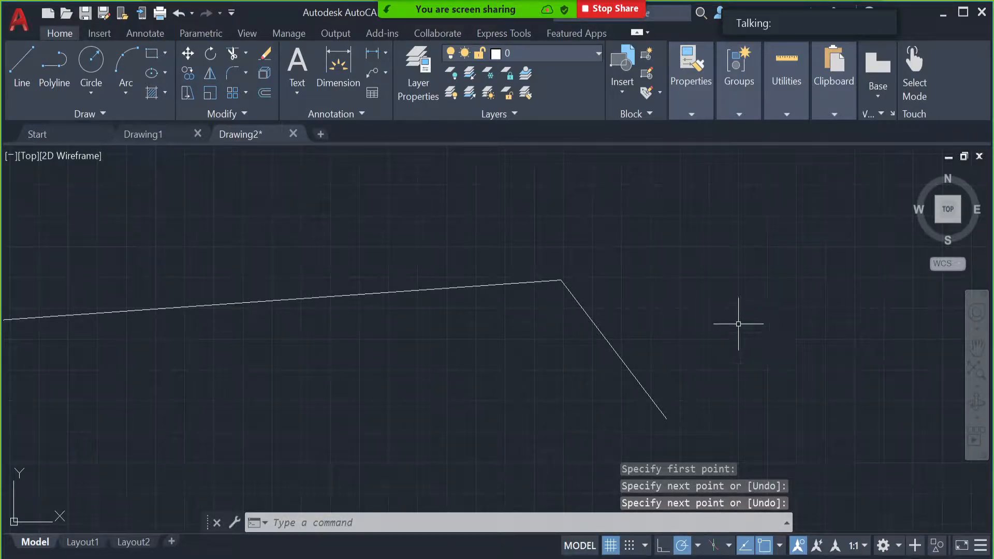
Step: Check the available workspaces without changing the current one
{"action": "scroll", "coordinate": [501, 356], "scroll_direction": "down", "scroll_amount": 3}
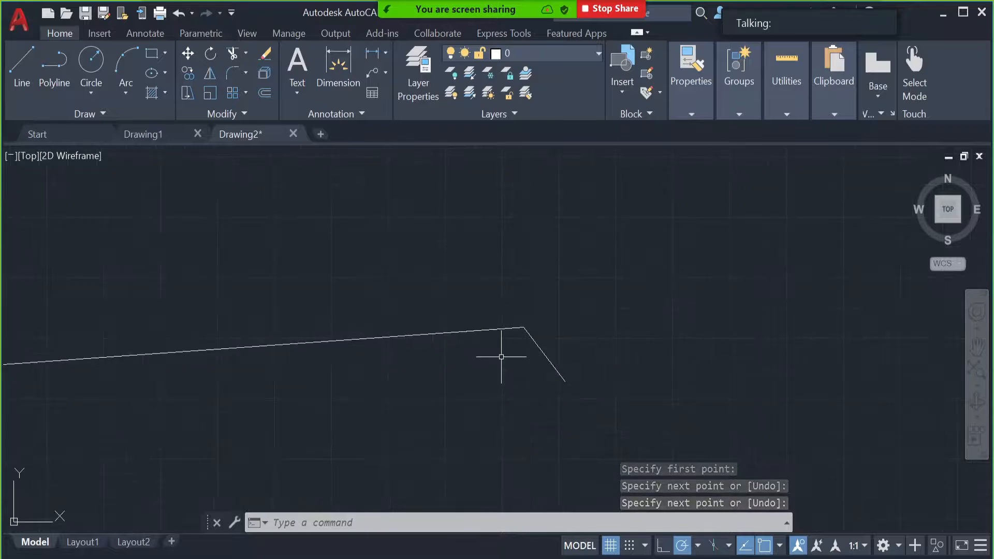
{"action": "scroll", "coordinate": [501, 357], "scroll_direction": "down", "scroll_amount": 2}
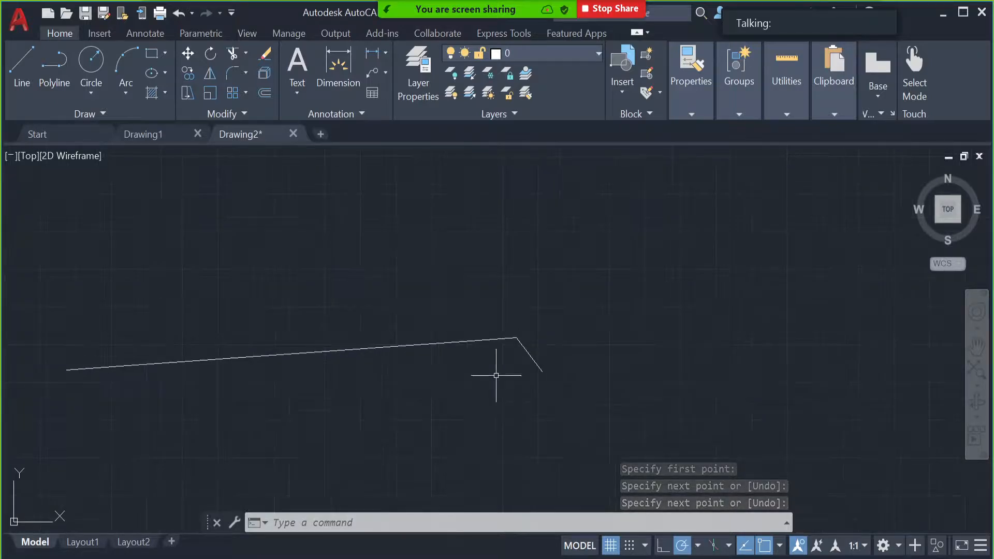
{"action": "left_click", "coordinate": [898, 547]}
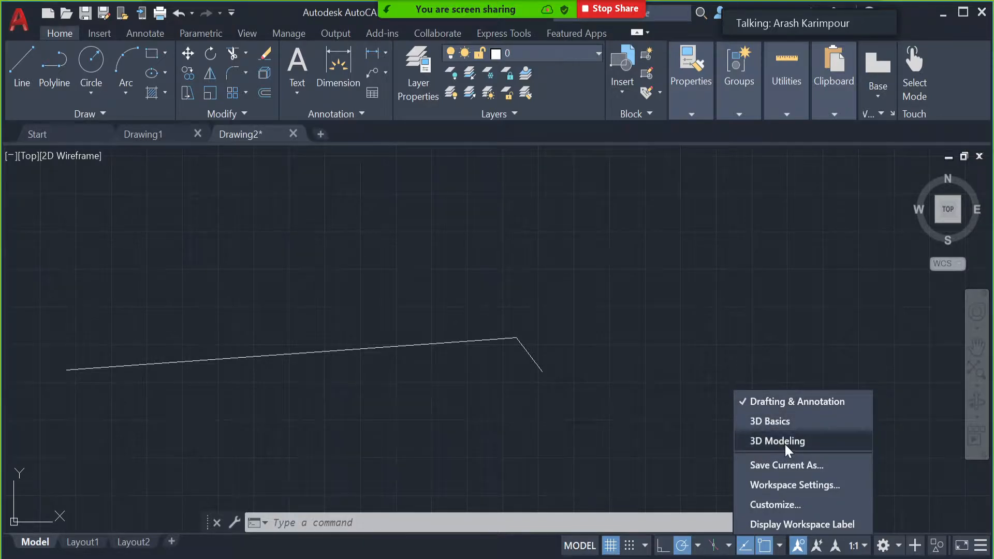
{"action": "left_click", "coordinate": [435, 235]}
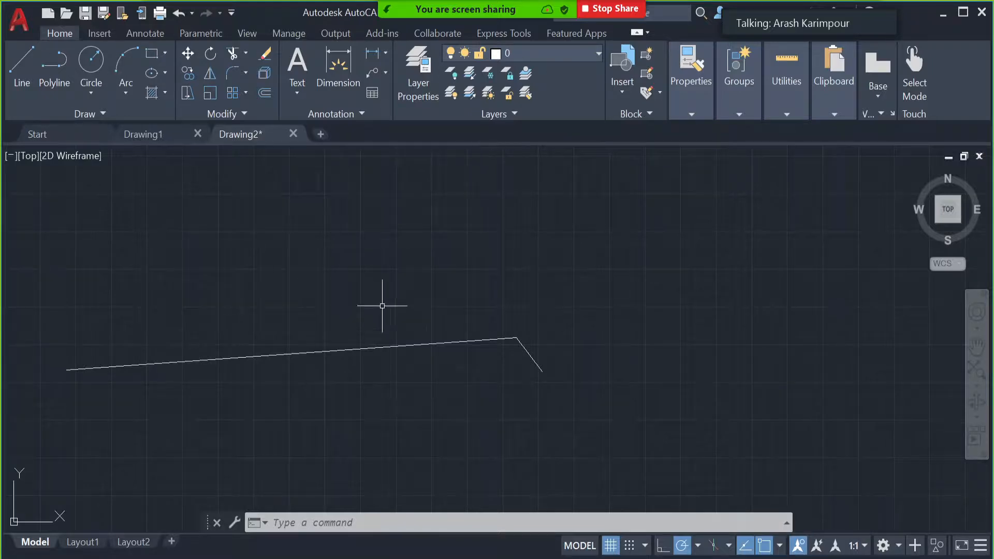
Step: Erase both connected lines from the drawing
{"action": "scroll", "coordinate": [357, 340], "scroll_direction": "down", "scroll_amount": 6}
{"action": "scroll", "coordinate": [365, 343], "scroll_direction": "up", "scroll_amount": 2}
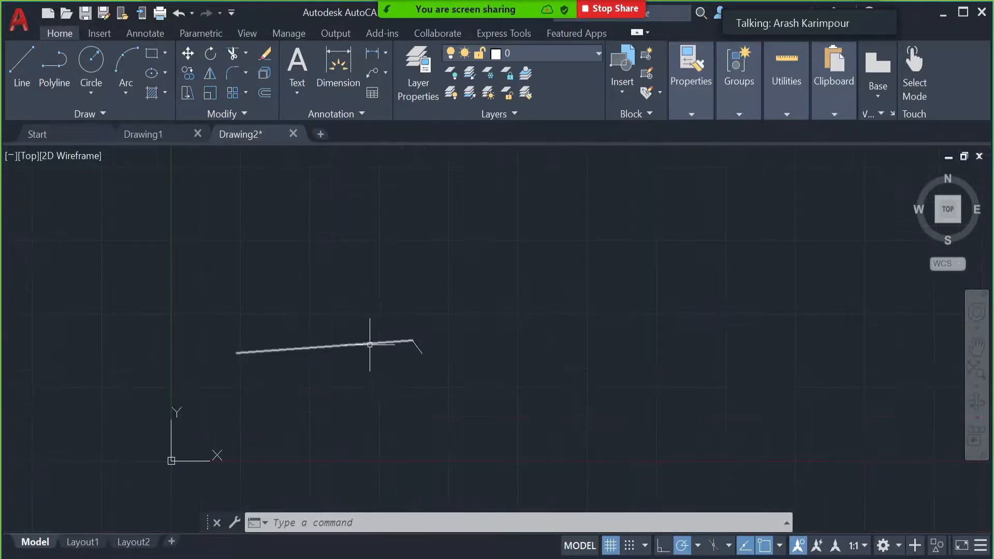
{"action": "mouse_move", "coordinate": [467, 316]}
{"action": "left_mouse_down"}
{"action": "mouse_move", "coordinate": [233, 408]}
{"action": "mouse_move", "coordinate": [216, 337]}
{"action": "left_mouse_up"}
{"action": "key", "text": "Delete"}
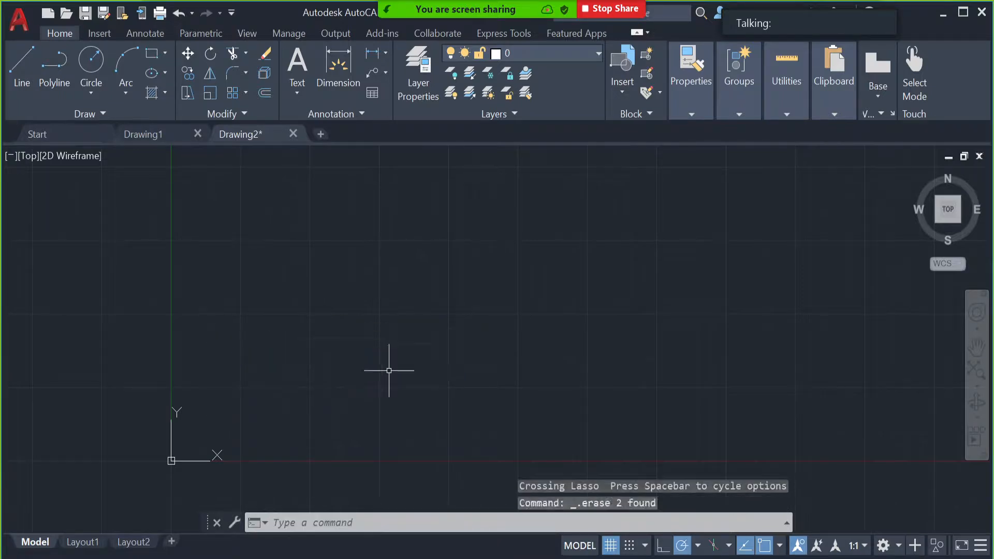
Step: Draw a closed five-sided outline with horizontal bottom and top edges, a vertical right edge and a sloped upper-right corner
{"action": "left_click", "coordinate": [20, 65]}
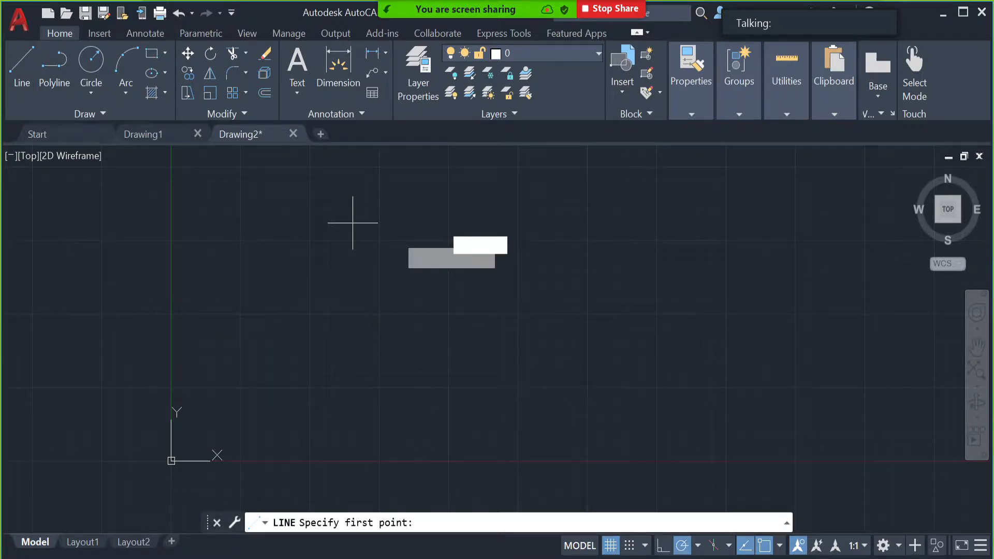
{"action": "left_click", "coordinate": [374, 388]}
{"action": "left_click", "coordinate": [664, 387]}
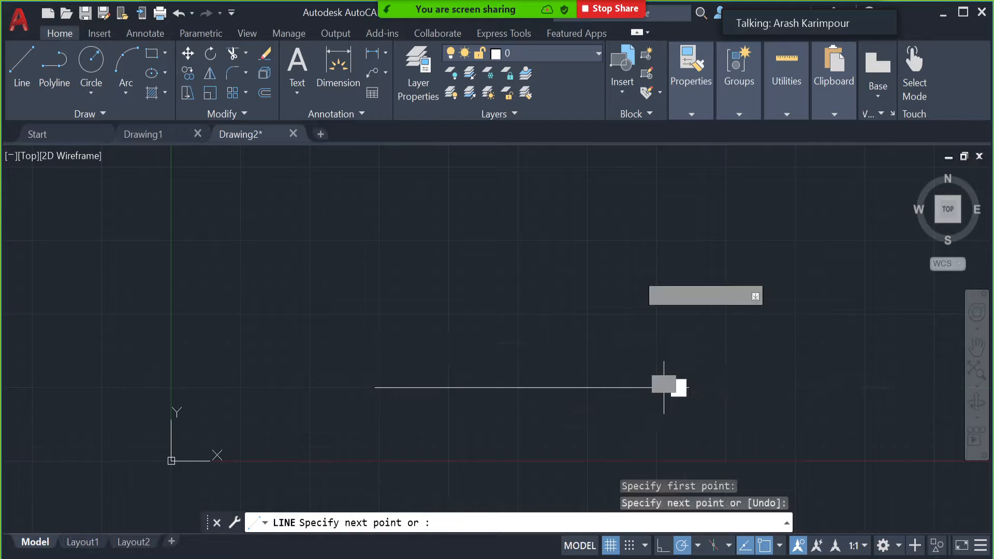
{"action": "left_click", "coordinate": [664, 289]}
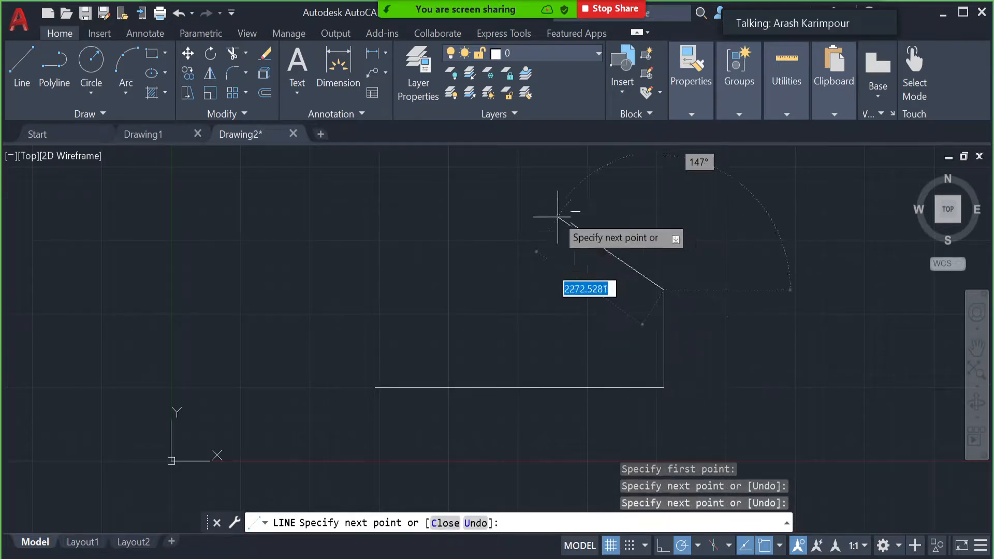
{"action": "left_click", "coordinate": [566, 213]}
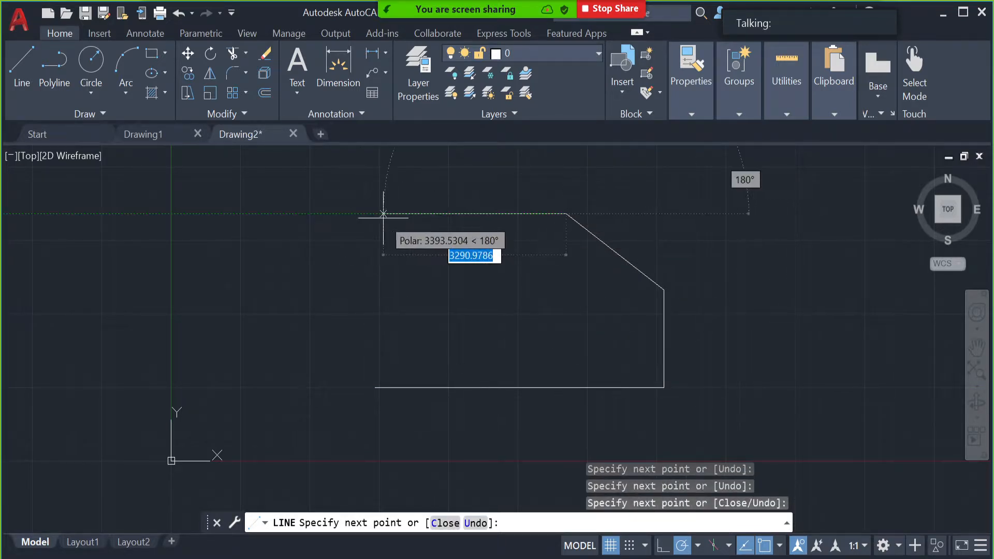
{"action": "left_click", "coordinate": [352, 213]}
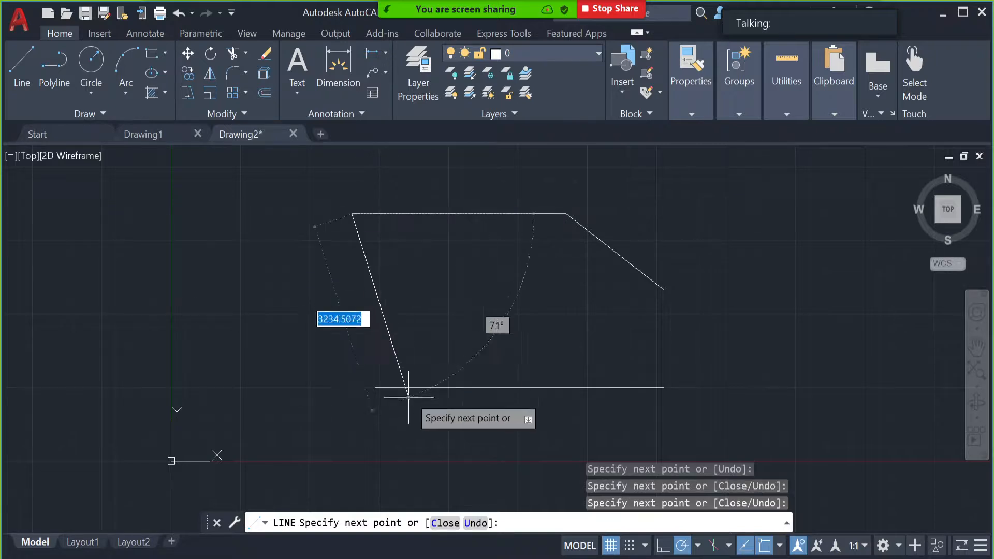
{"action": "left_click", "coordinate": [375, 387]}
{"action": "key", "text": "Return"}
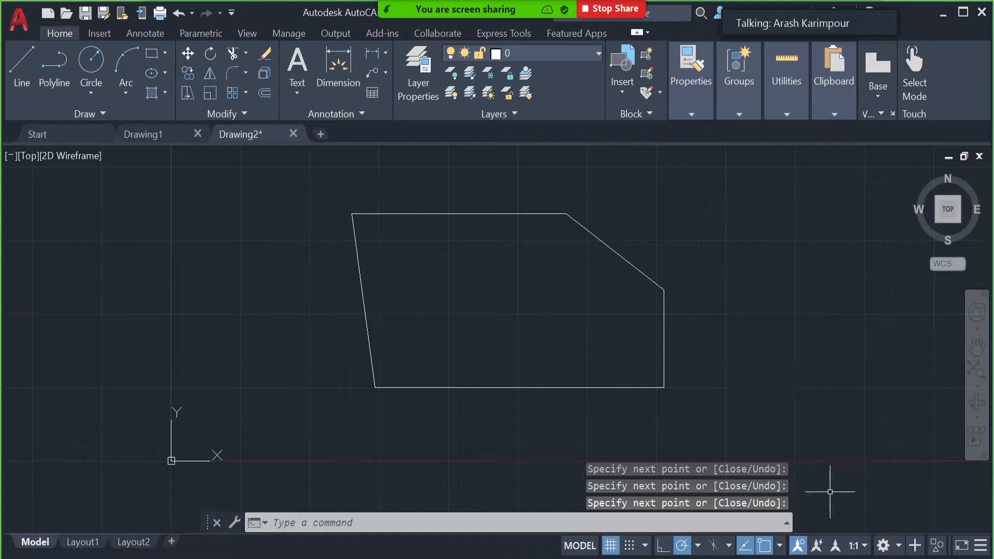
Step: Switch the workspace to 3D Modeling and return it to Drafting & Annotation
{"action": "left_click", "coordinate": [898, 547]}
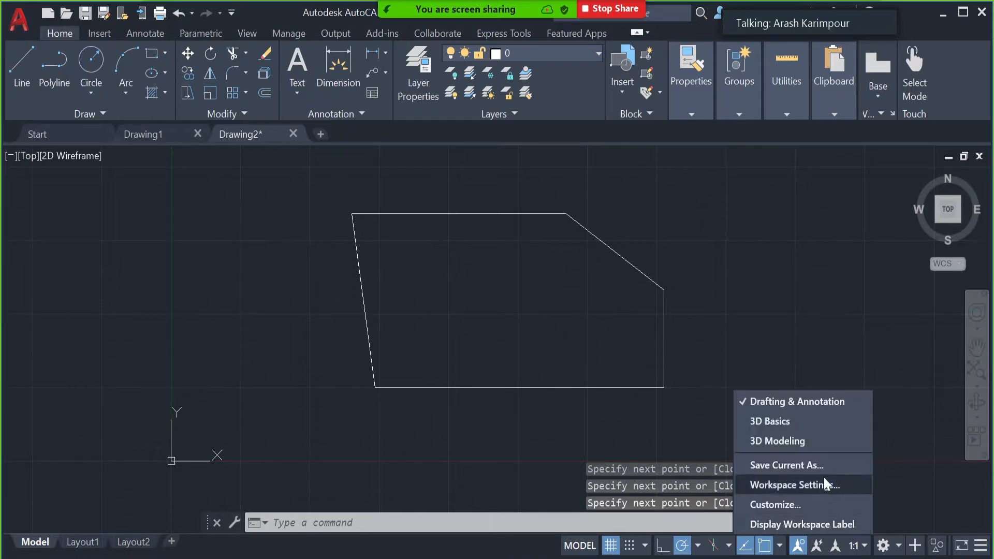
{"action": "left_click", "coordinate": [813, 441]}
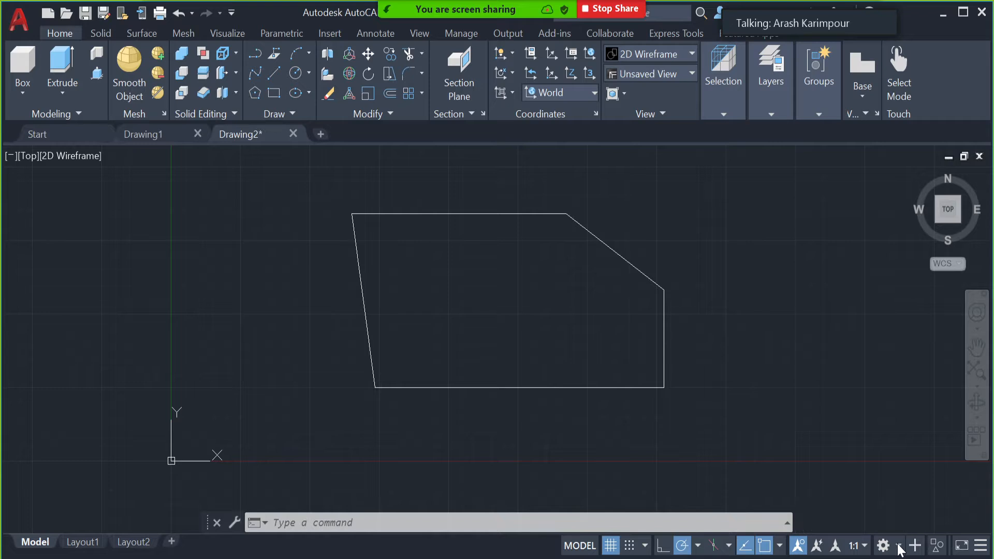
{"action": "left_click", "coordinate": [883, 545]}
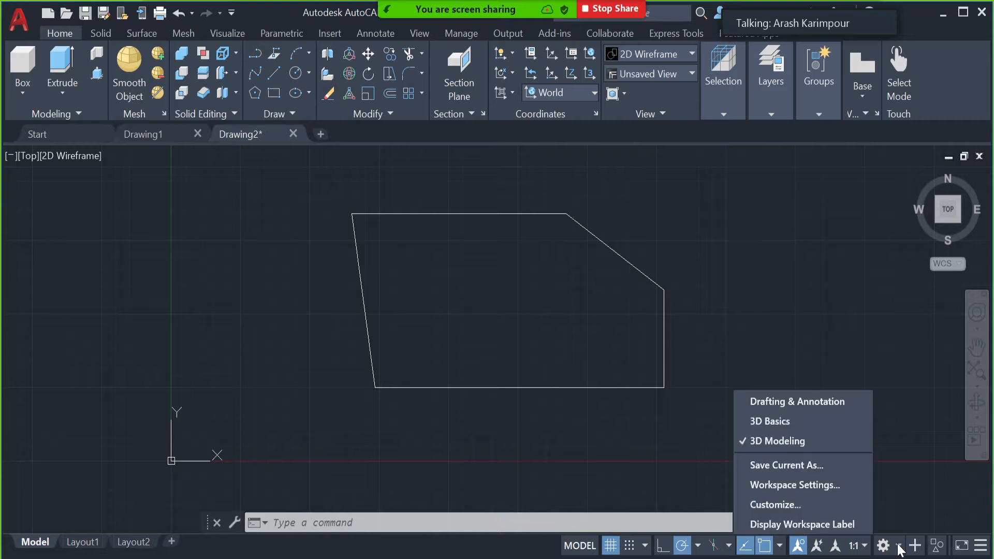
{"action": "left_click", "coordinate": [809, 404]}
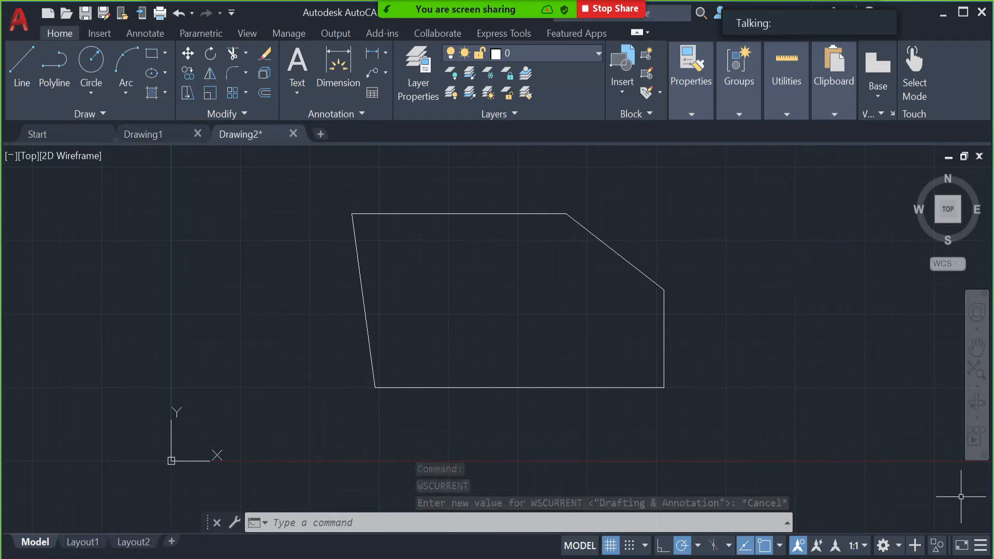
Step: Review which tools the status bar customization list offers and close it
{"action": "left_click", "coordinate": [980, 545]}
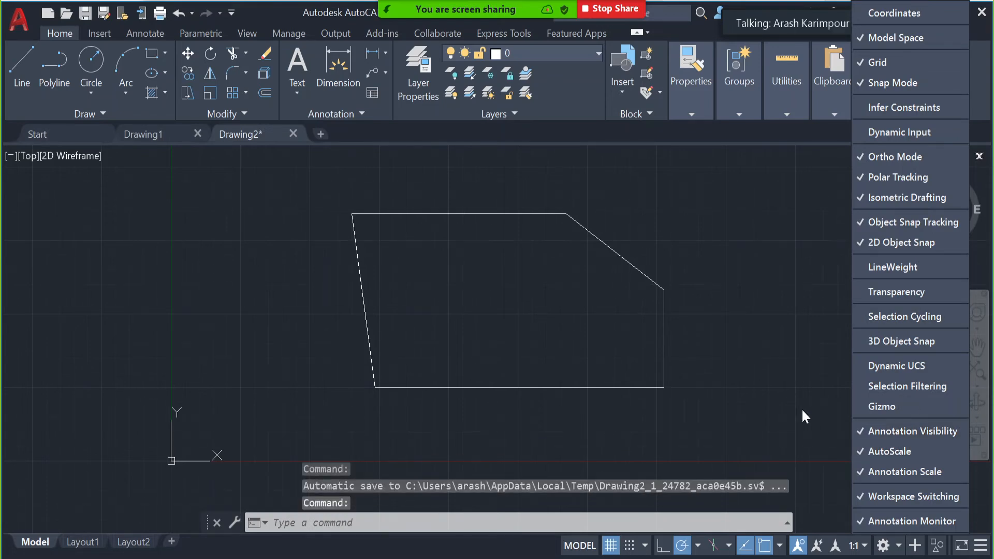
{"action": "left_click", "coordinate": [982, 546]}
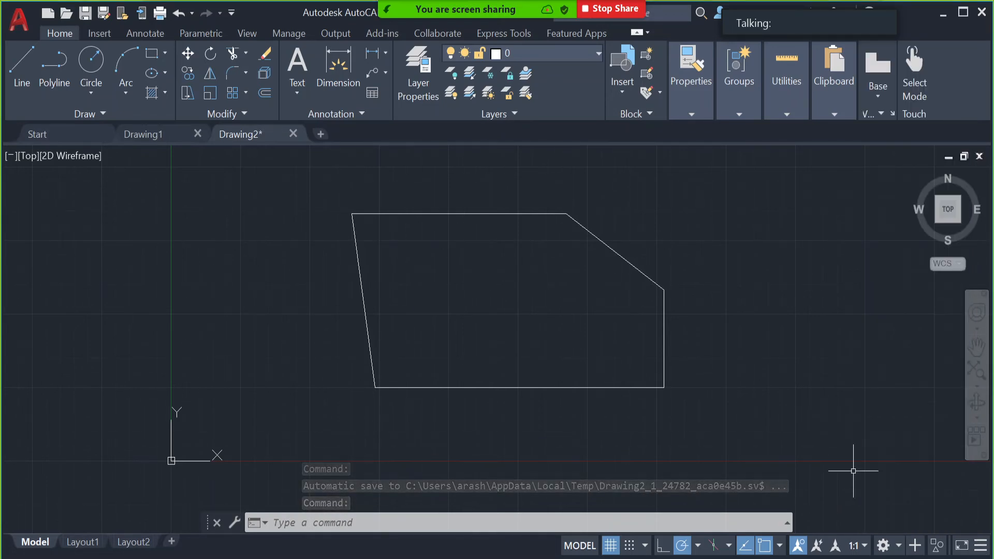